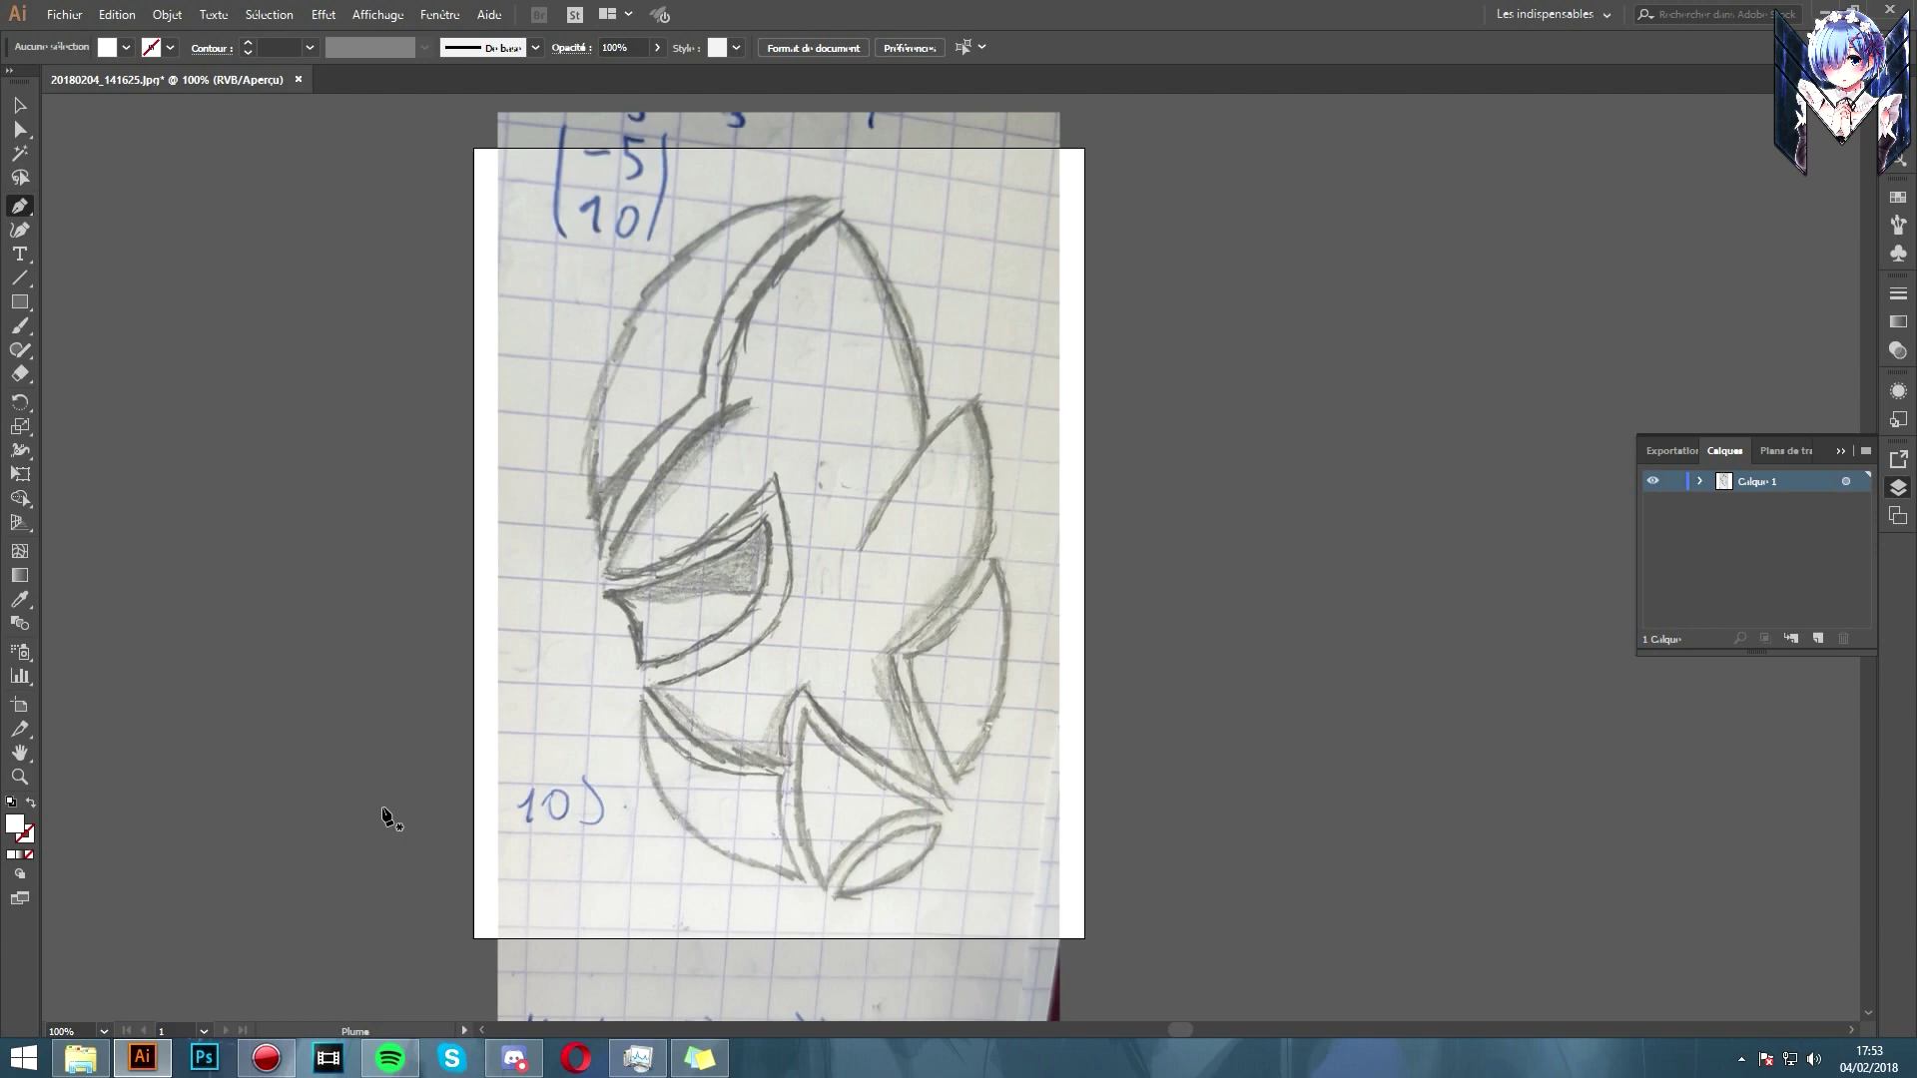
Step: Open the file-open window and dismiss it without opening anything
left_click(64, 14)
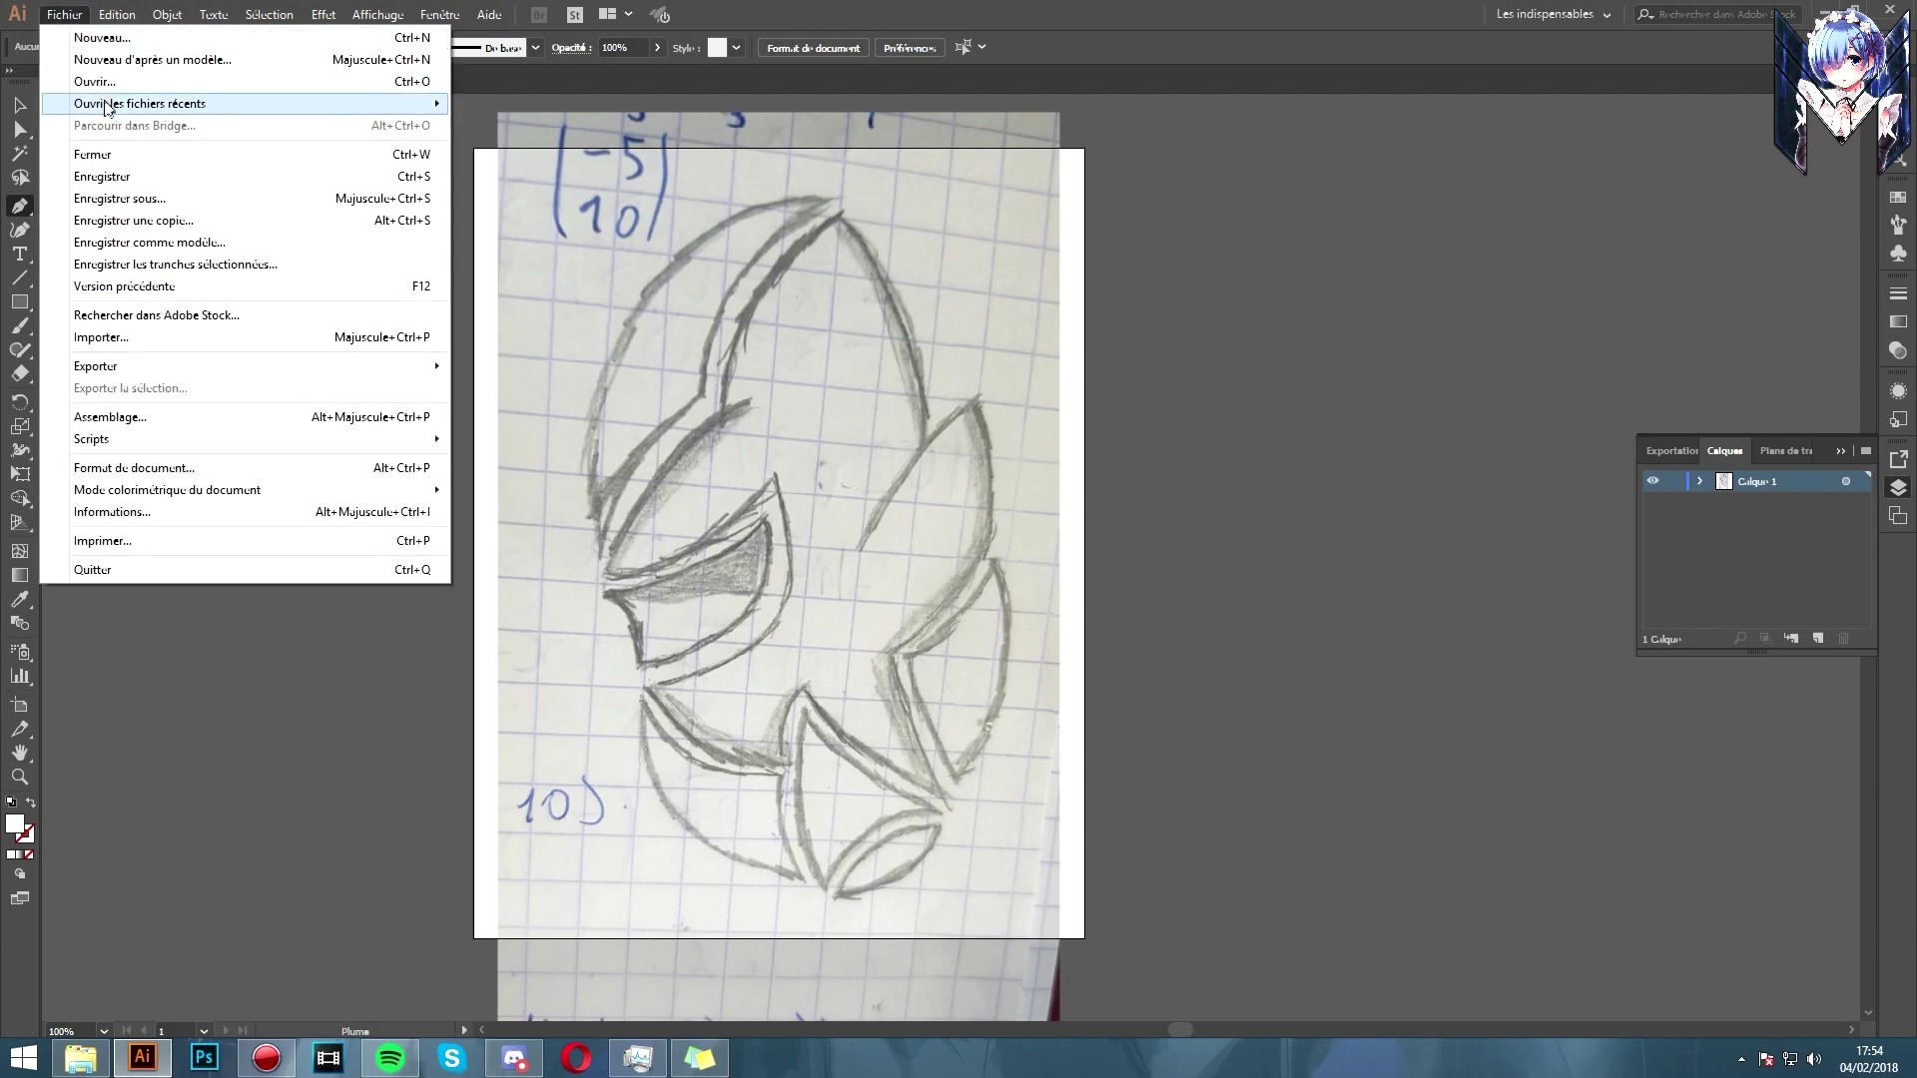
left_click(102, 80)
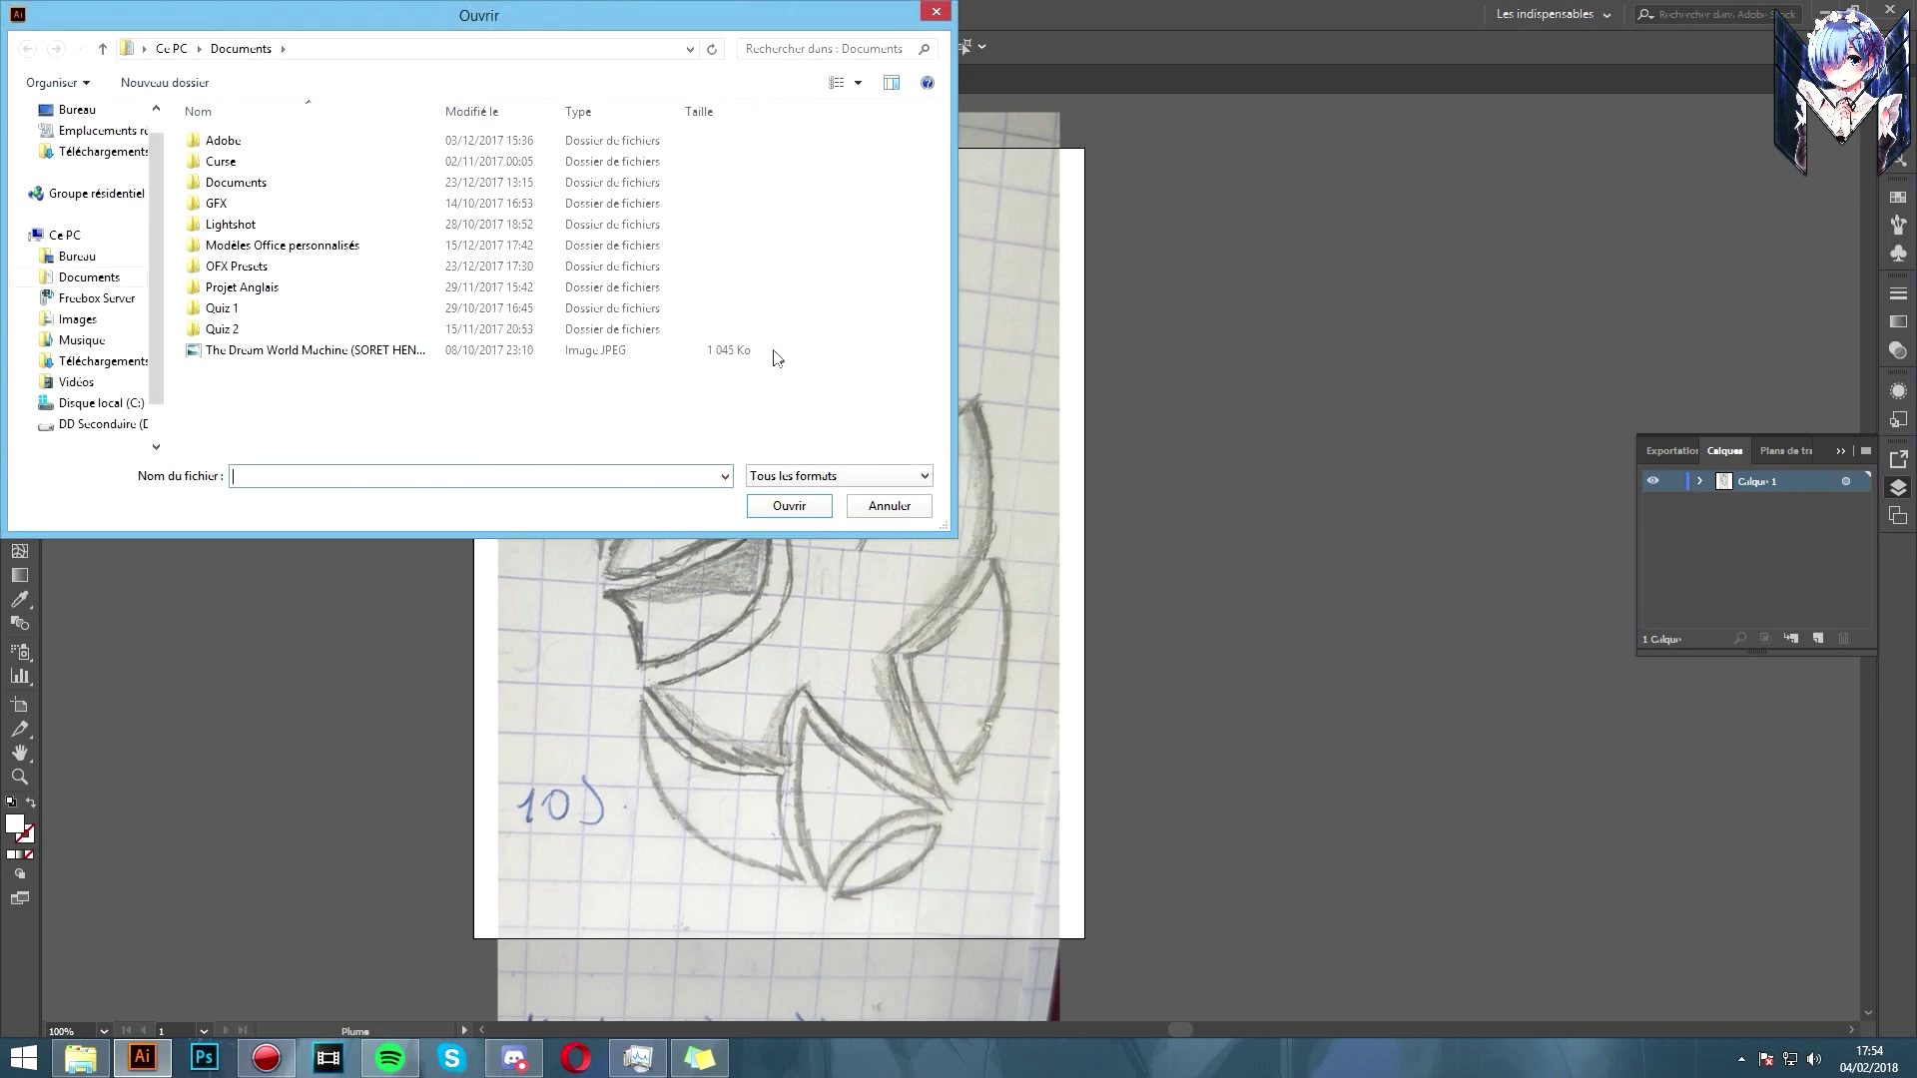
left_click(879, 507)
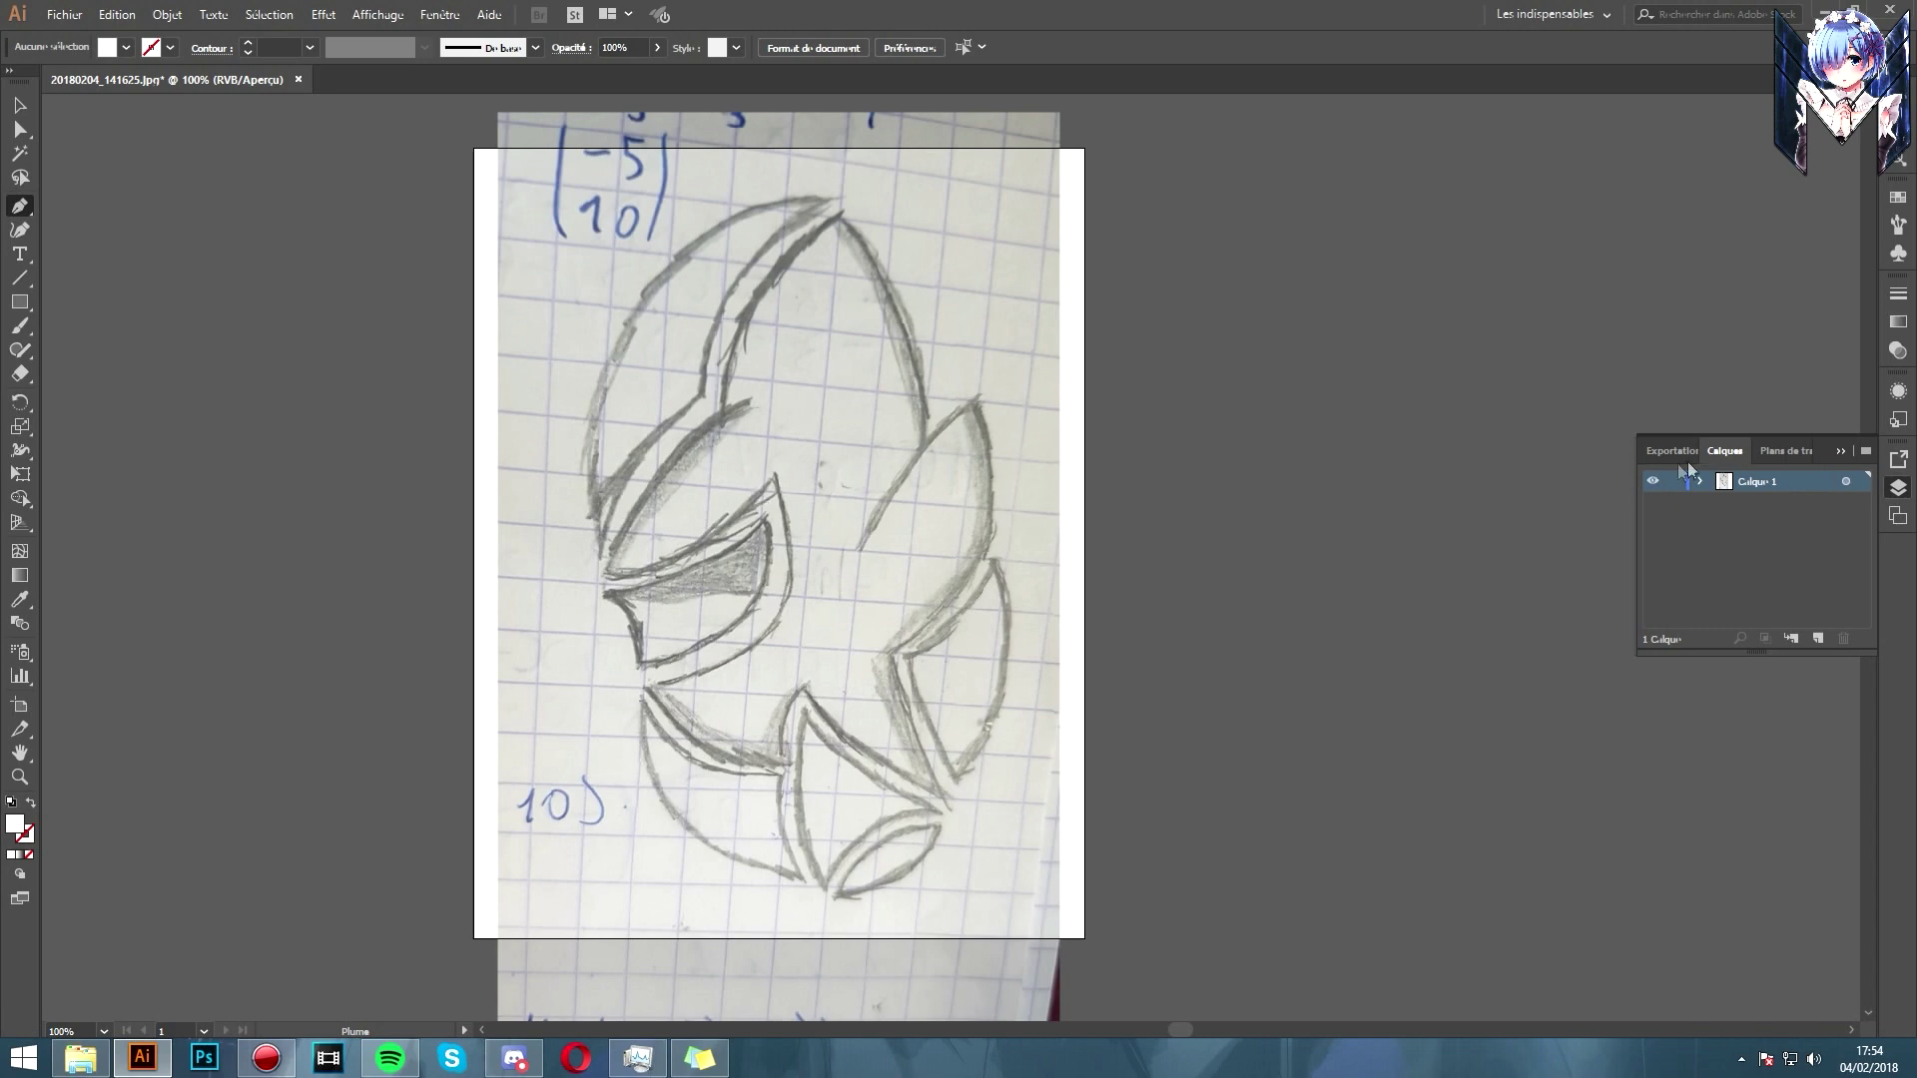
Step: Fade the placed sketch photo to 76% opacity and add Calque 2 above it
left_click(1846, 481)
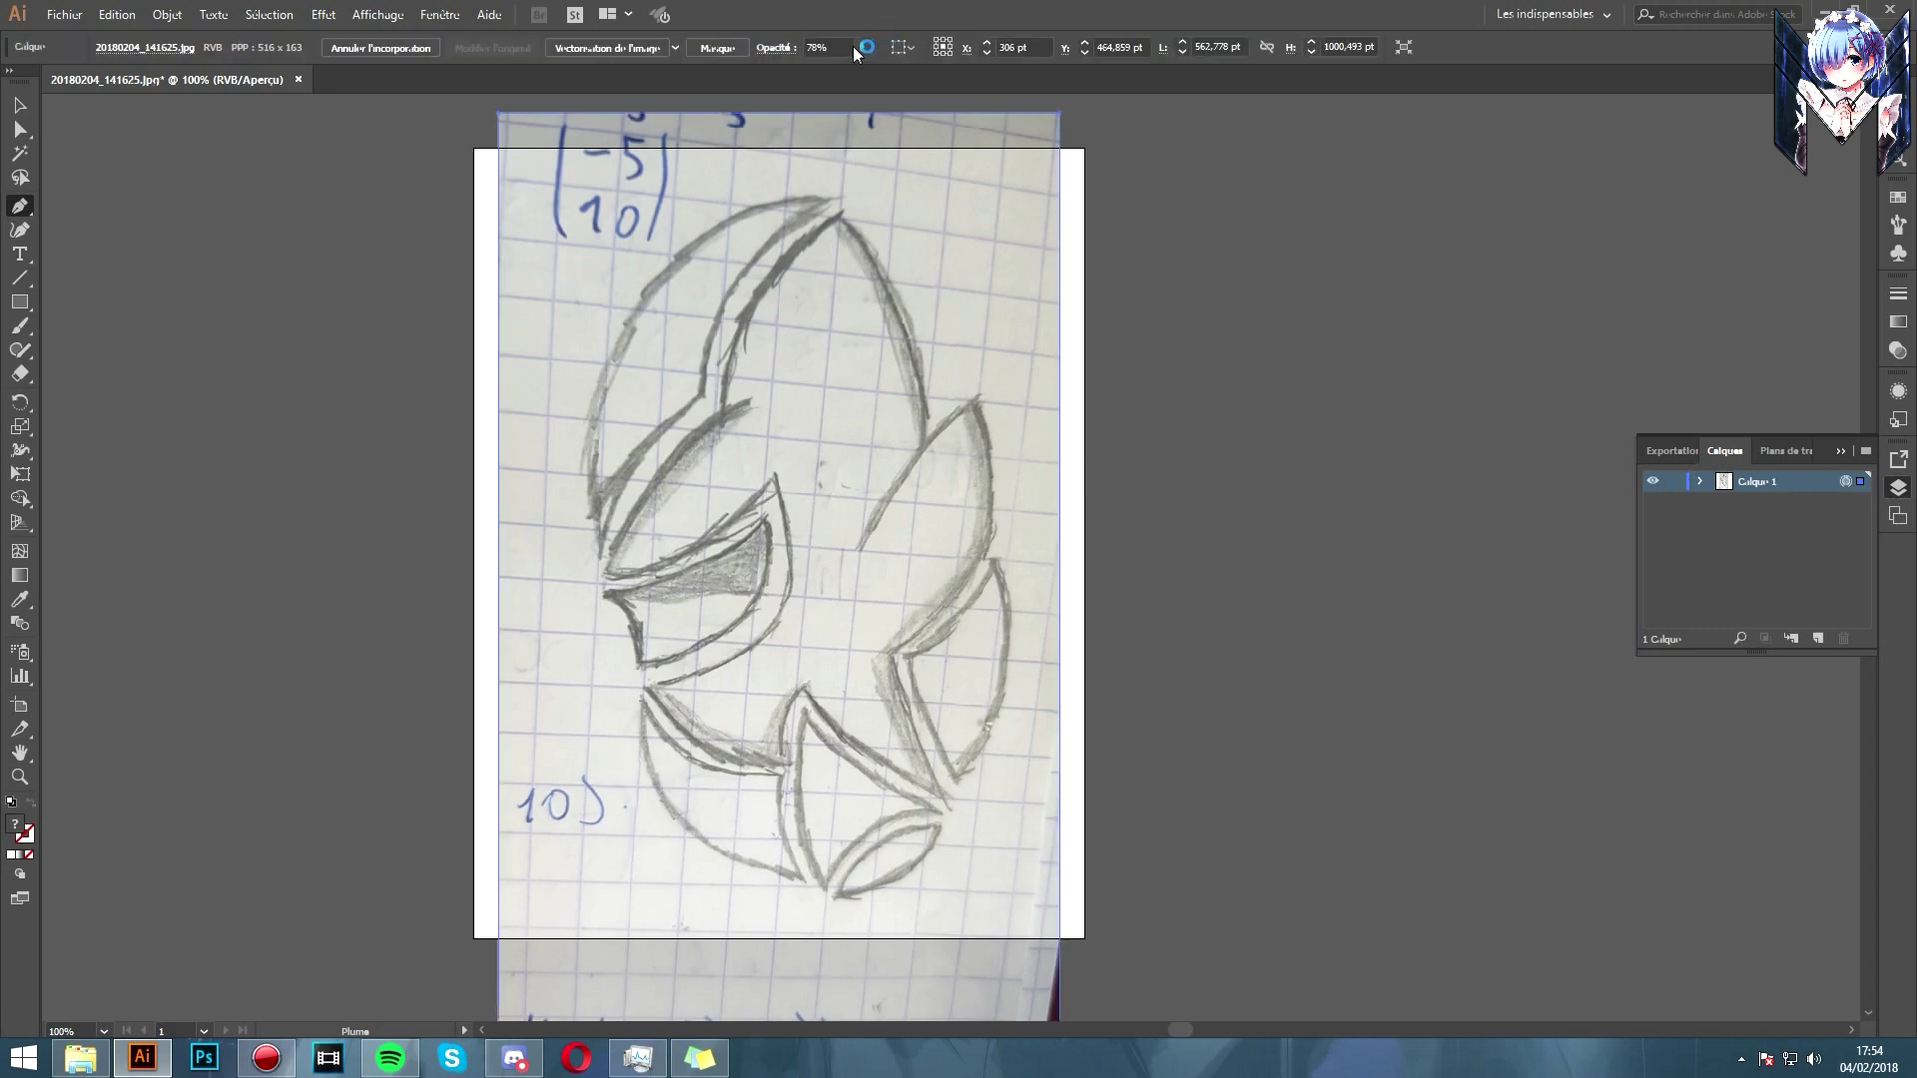
left_click(861, 47)
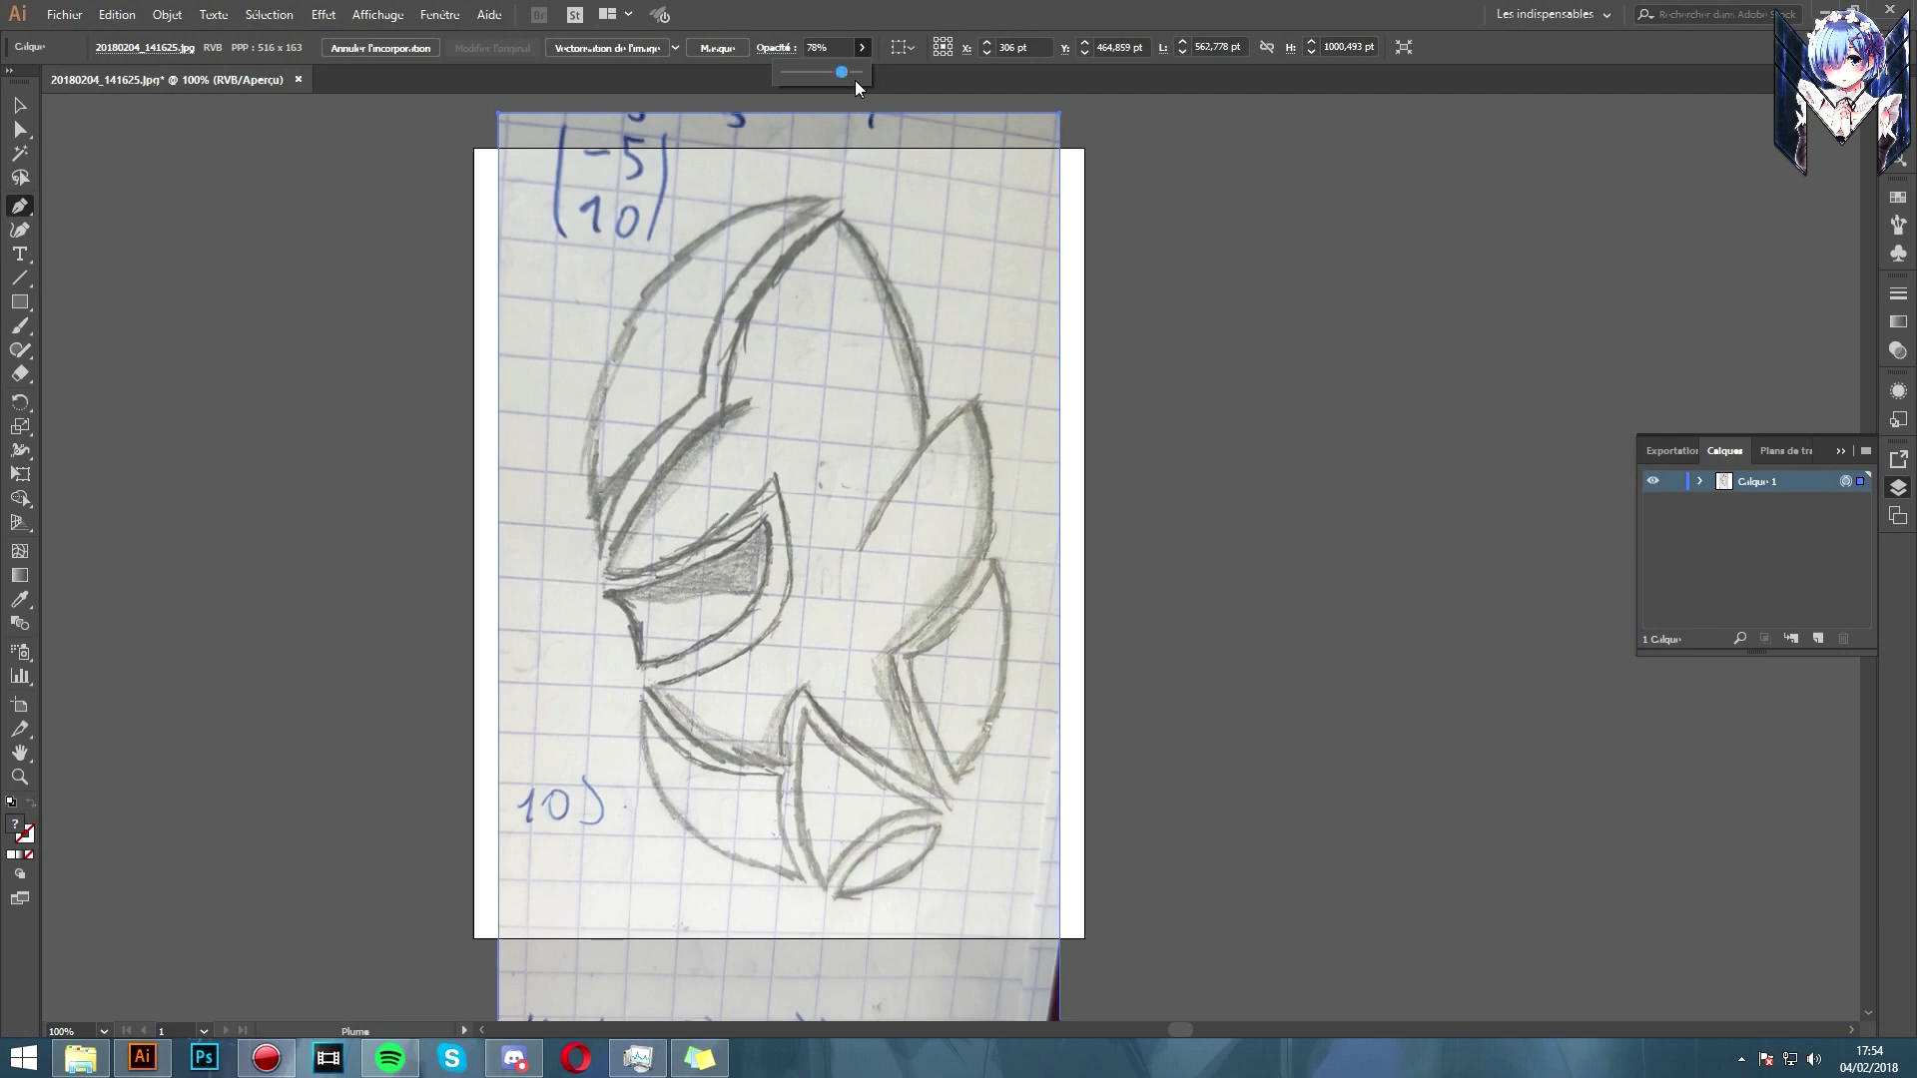
left_click_drag(841, 80, 844, 80)
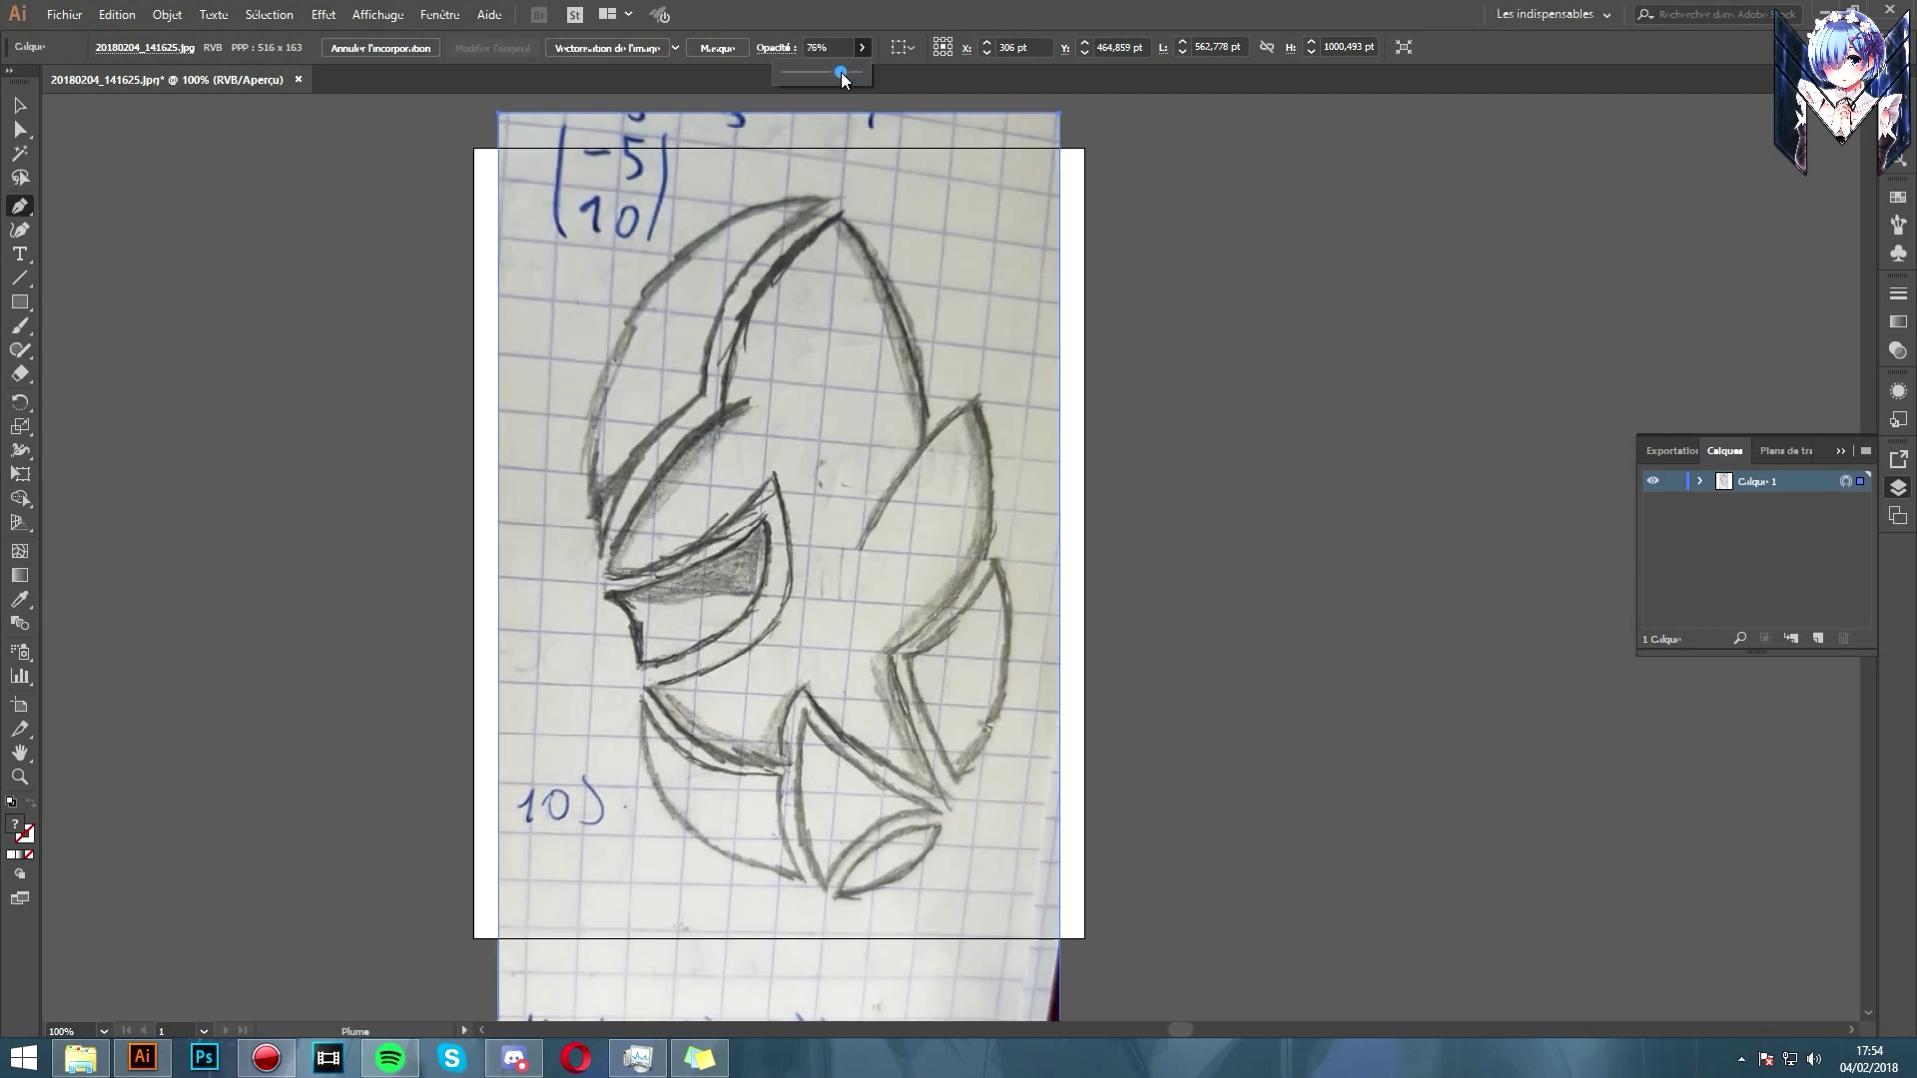
left_click(1815, 637)
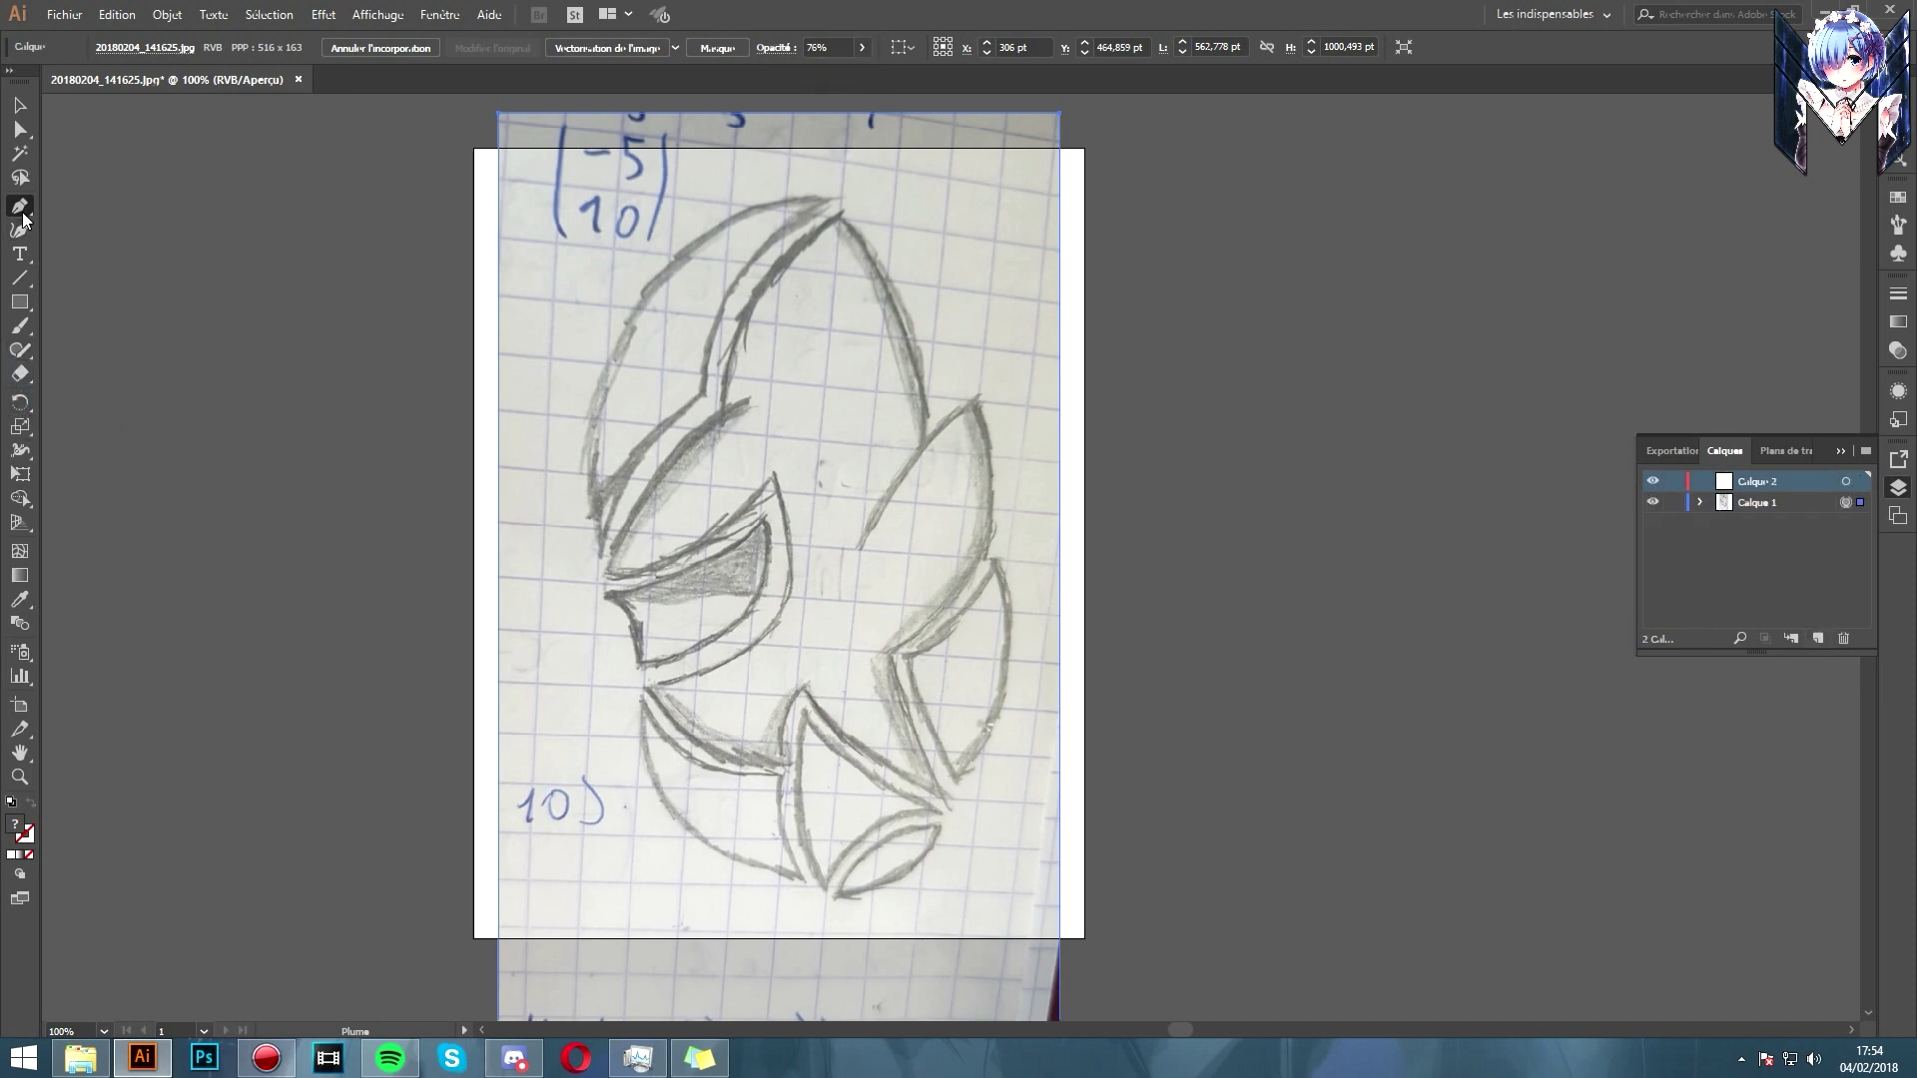
Step: Pen-trace a curve from the eye slit's upper corner to its left tip, following the slit
left_click(771, 476)
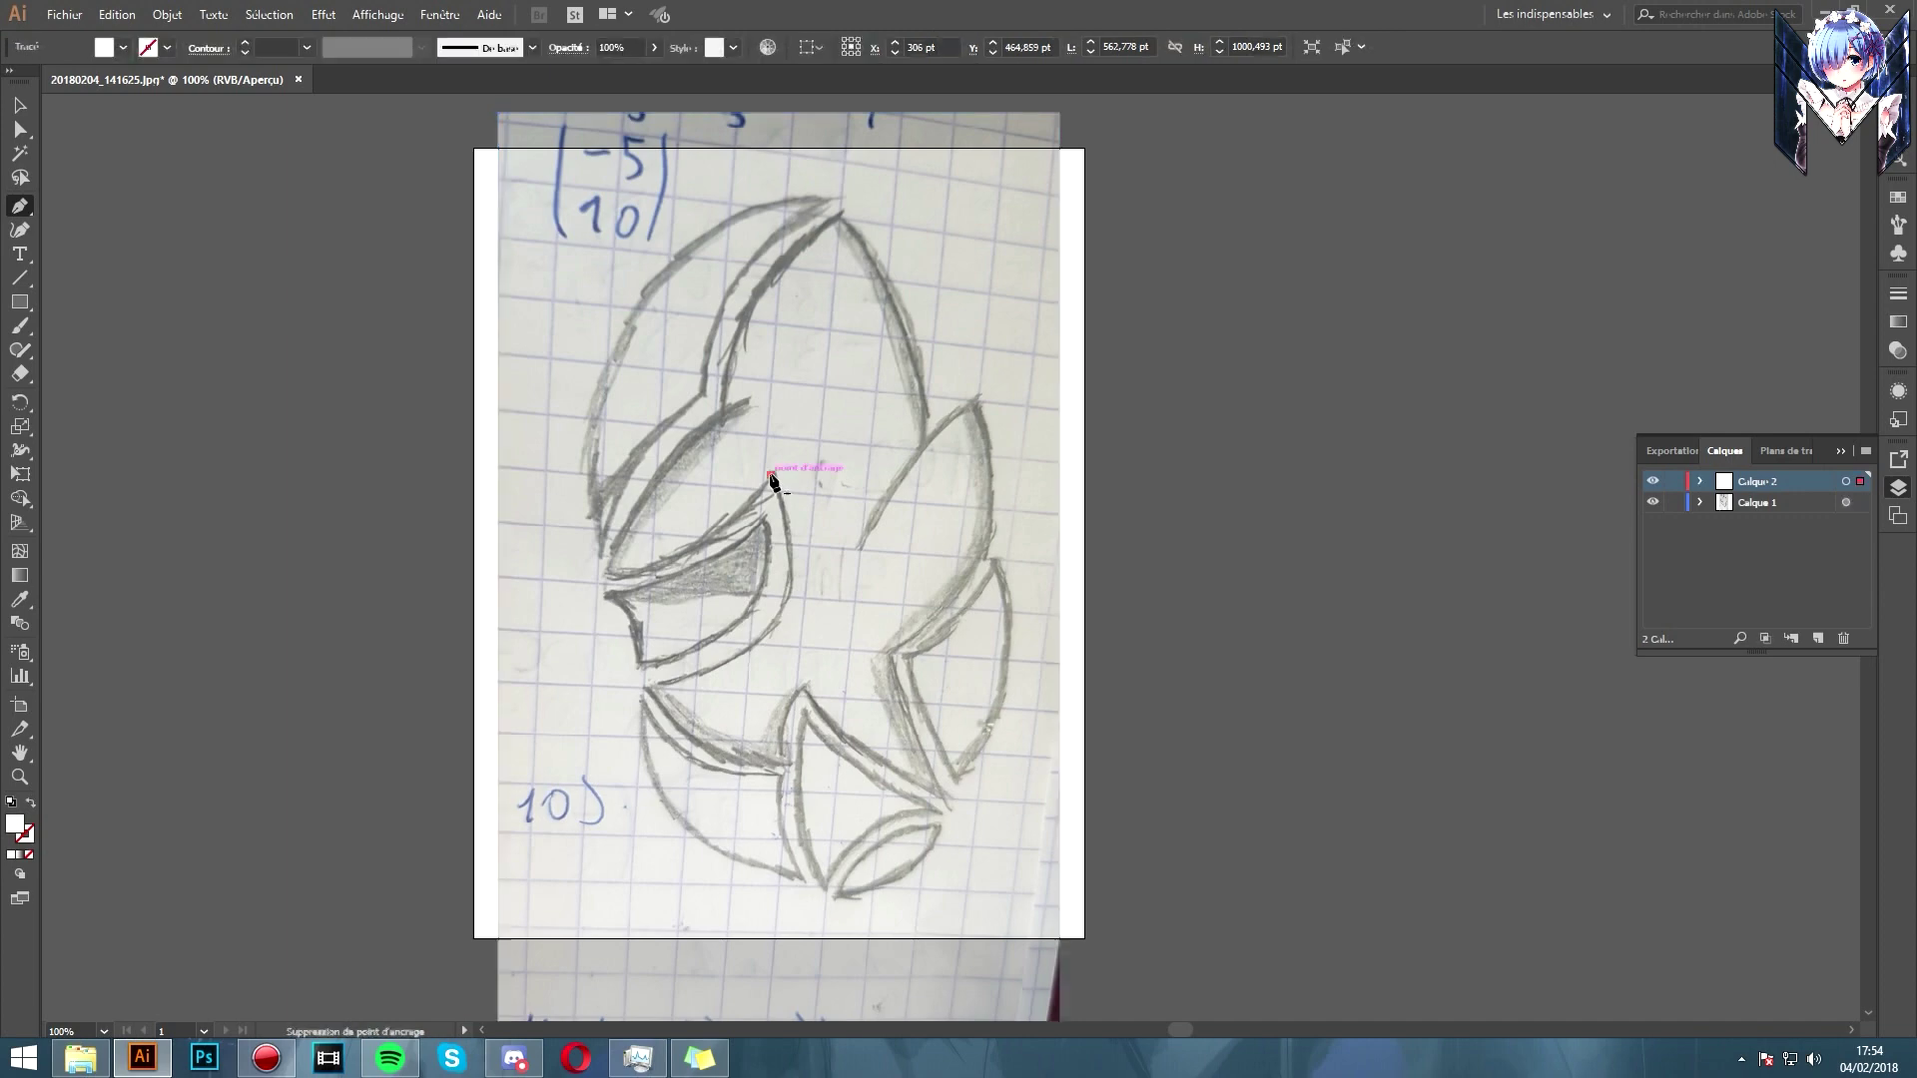
left_click(607, 574)
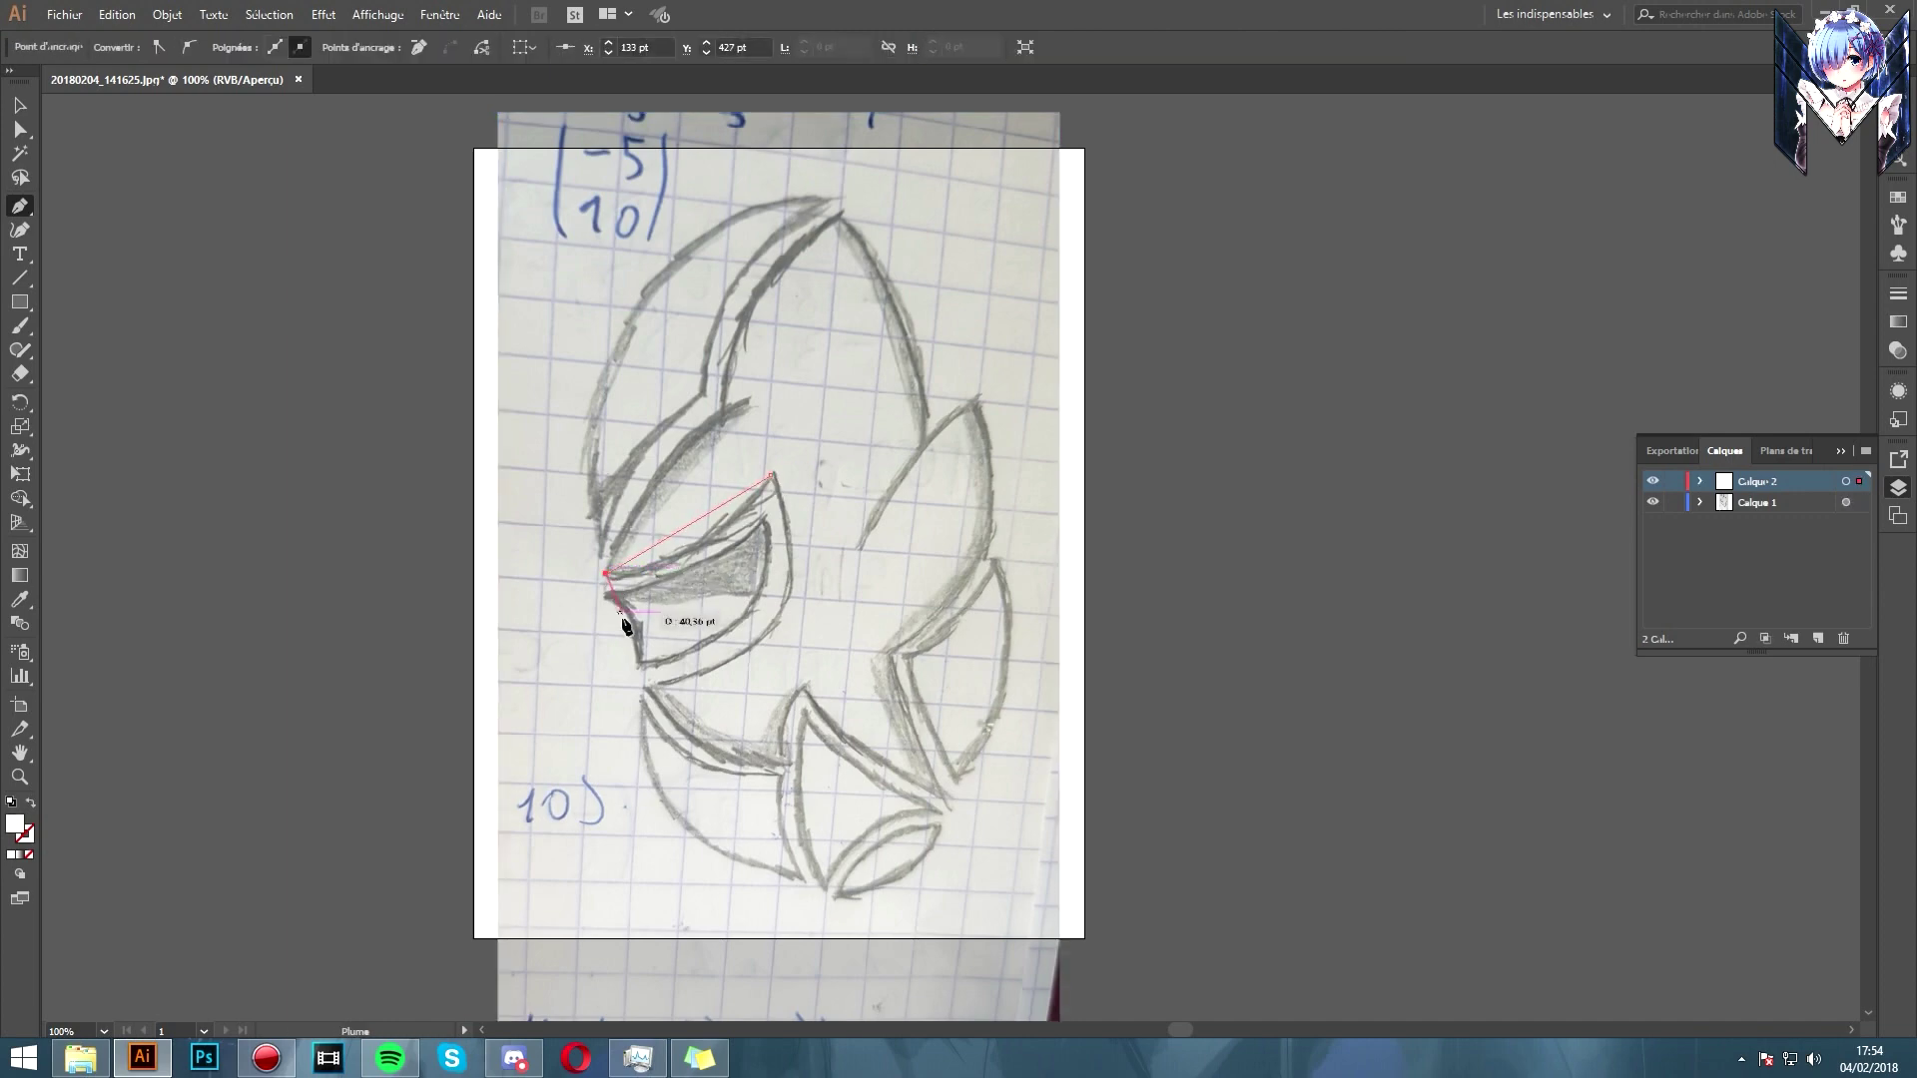
key("ctrl+z")
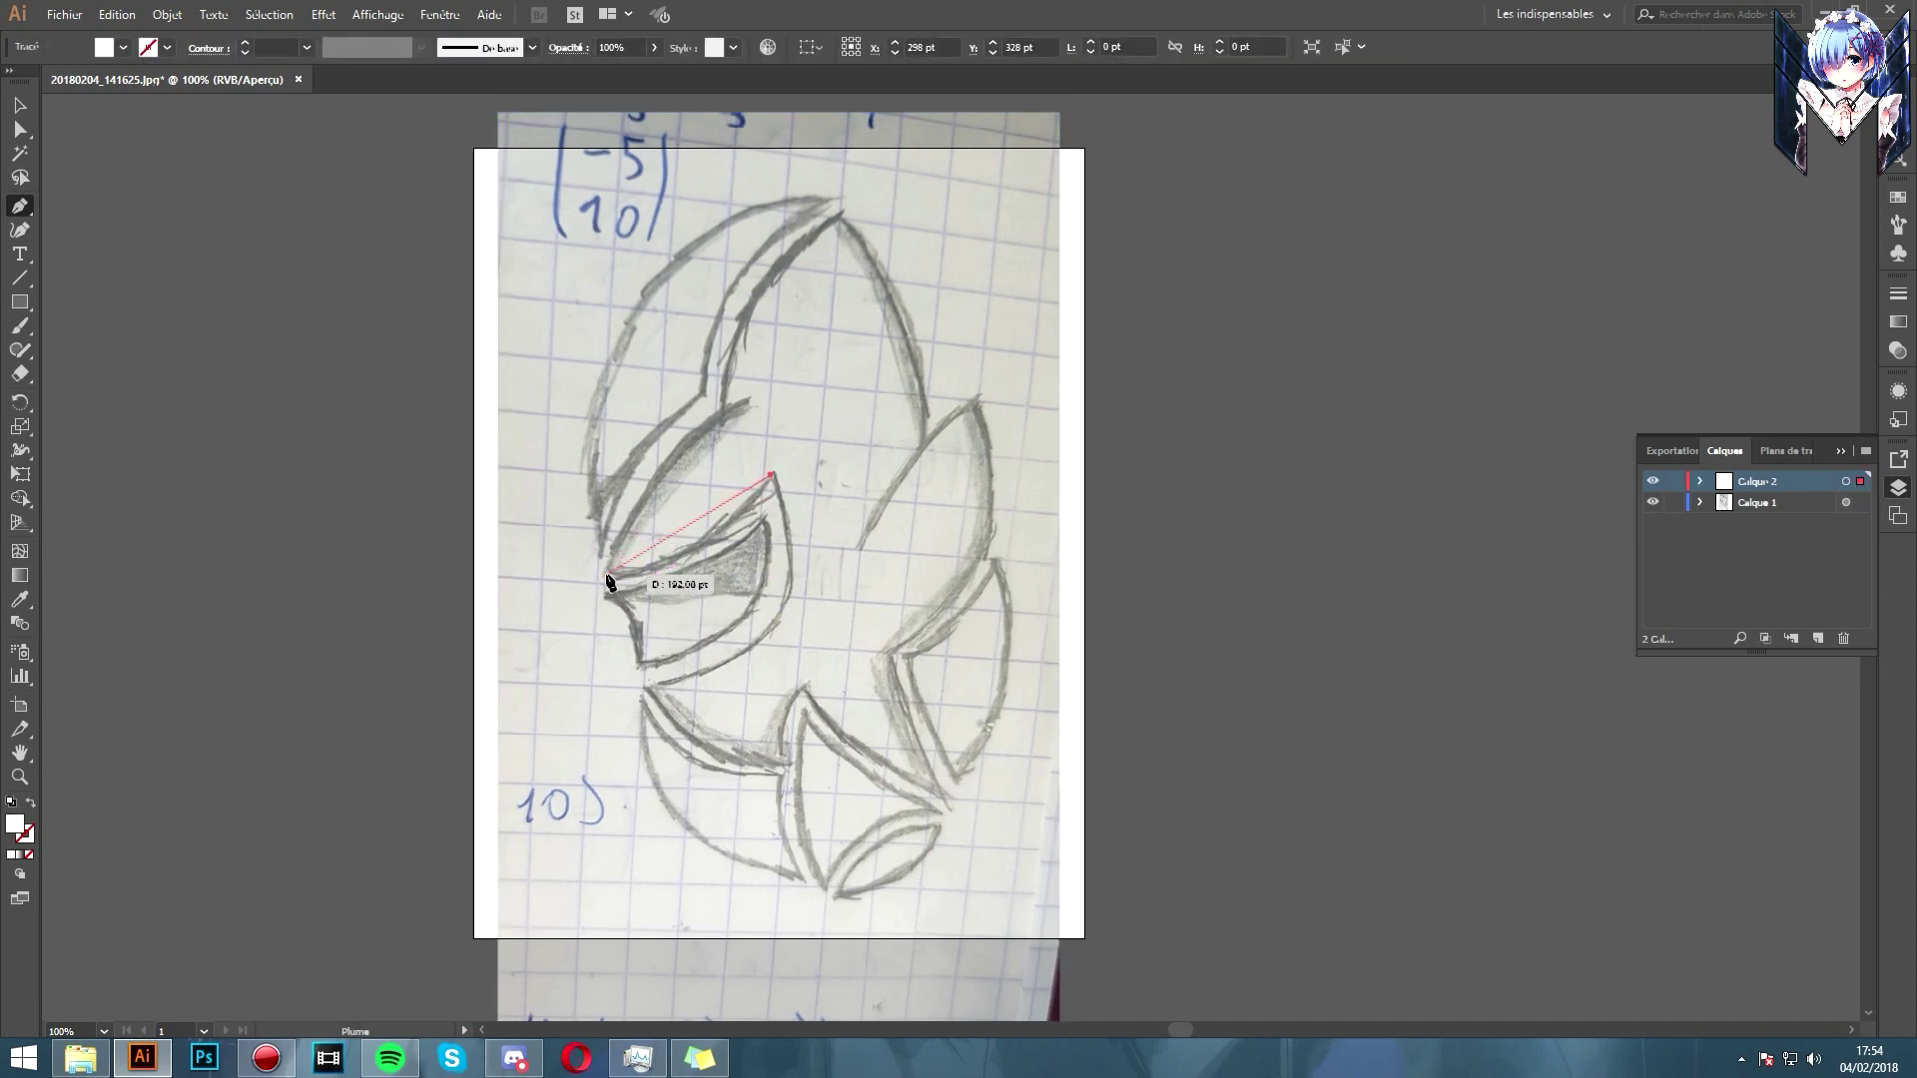
left_click_drag(603, 571, 510, 574)
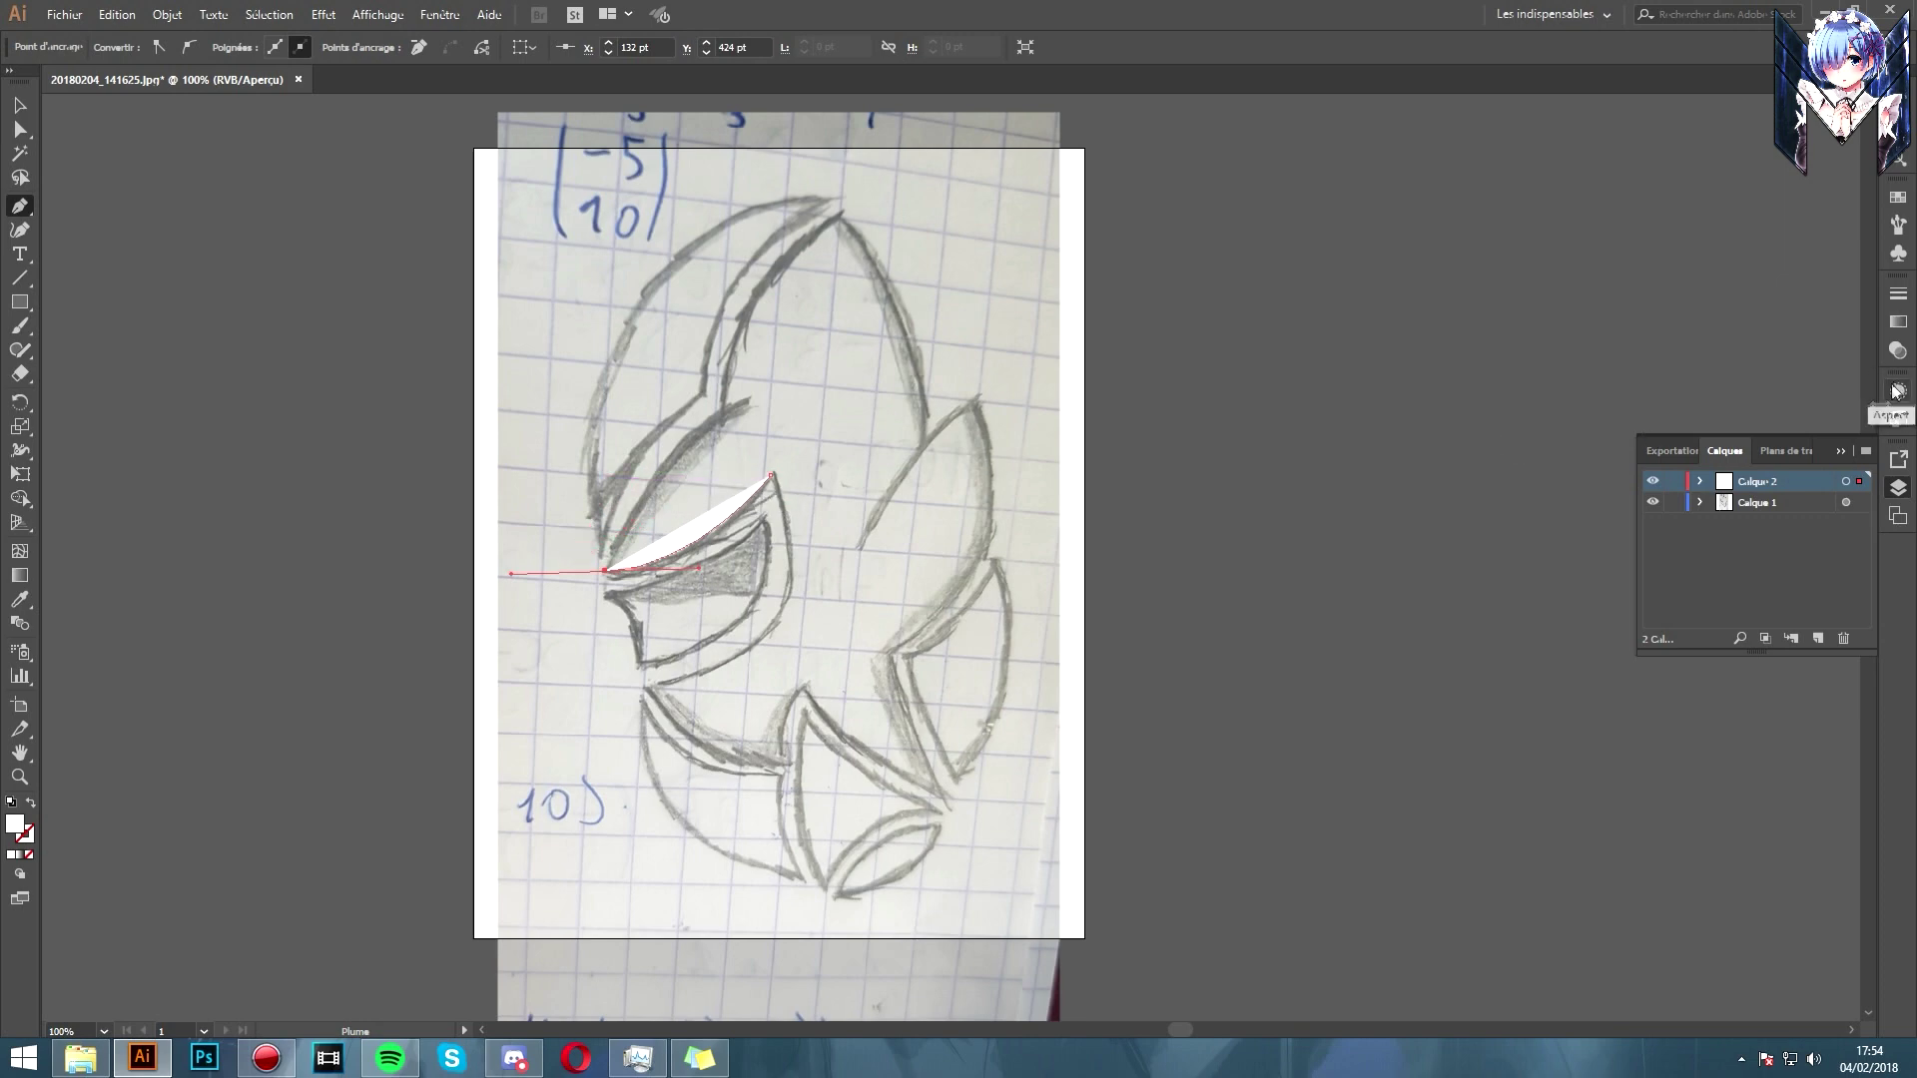
key("Escape")
left_click(1898, 390)
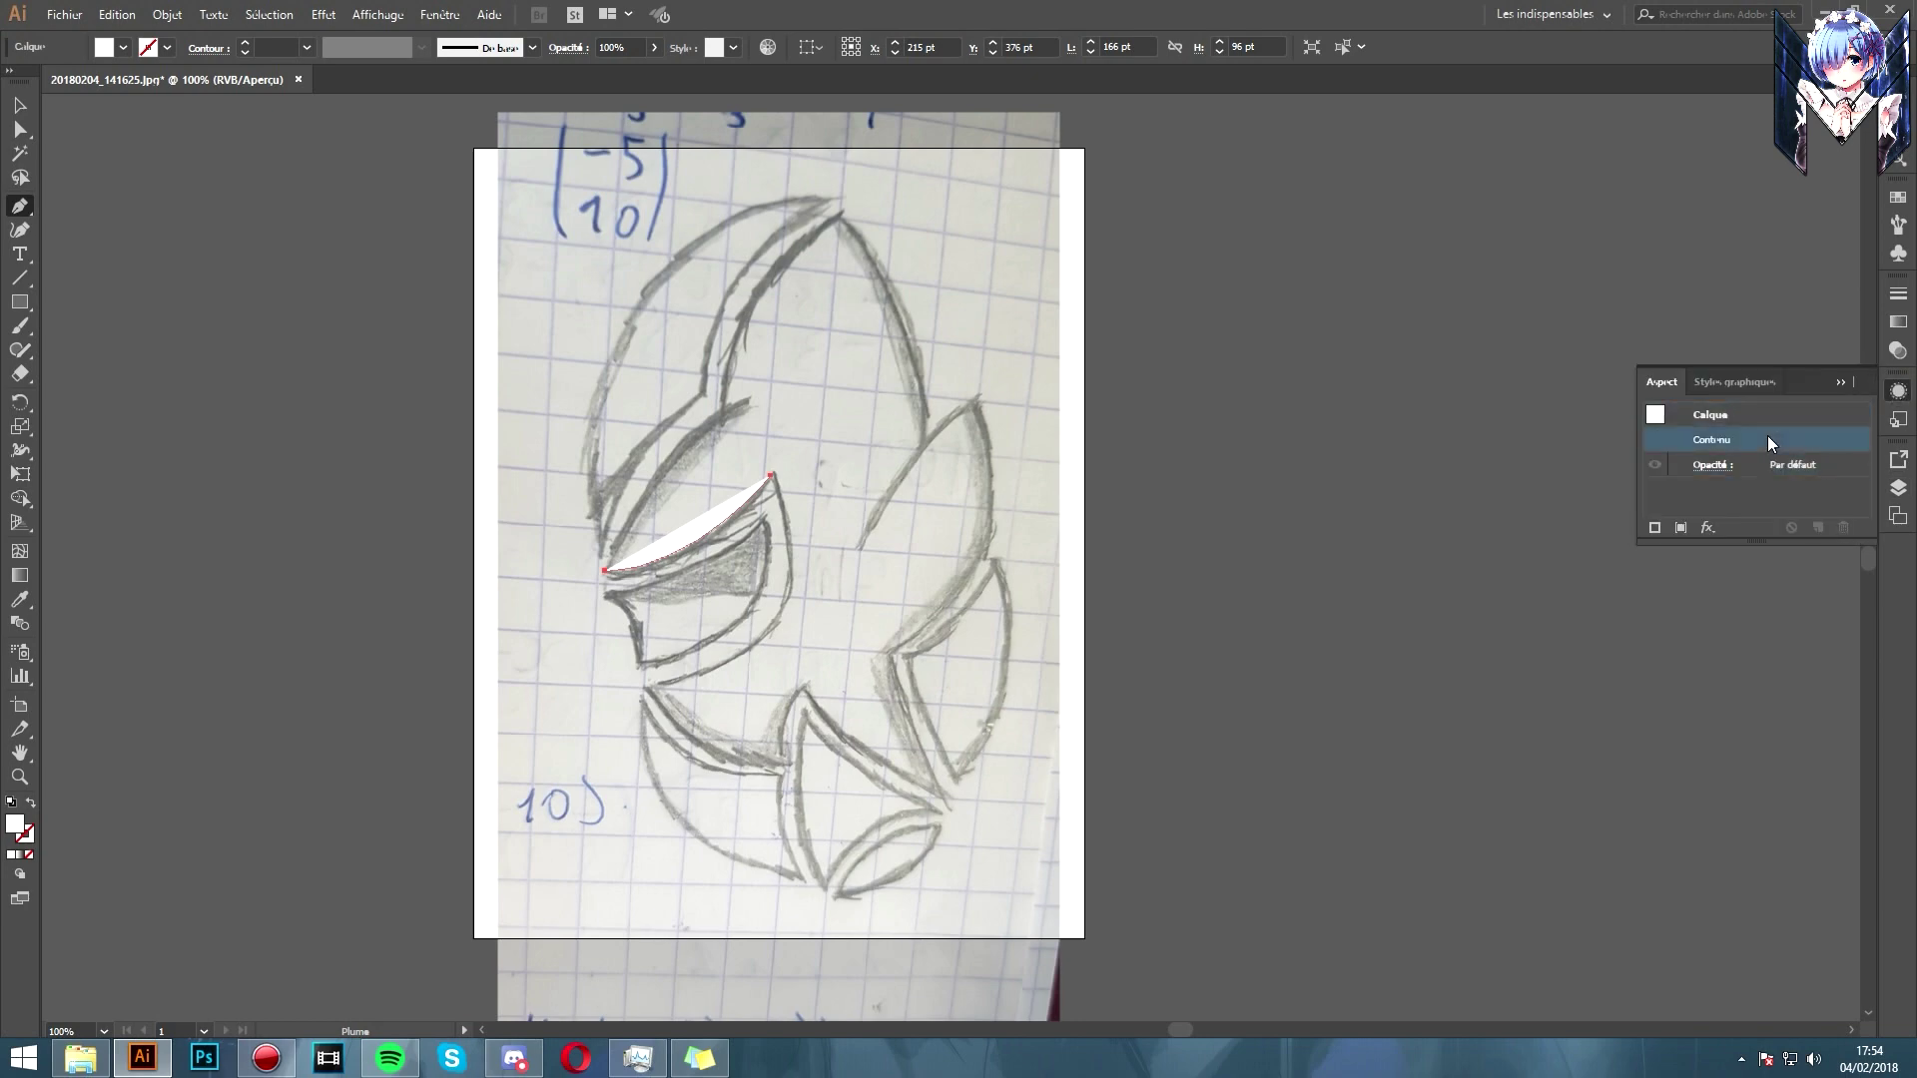
Step: Give the visor curve a black stroke with no fill, and a 4 pt weight
left_click(1769, 443)
left_click(1796, 439)
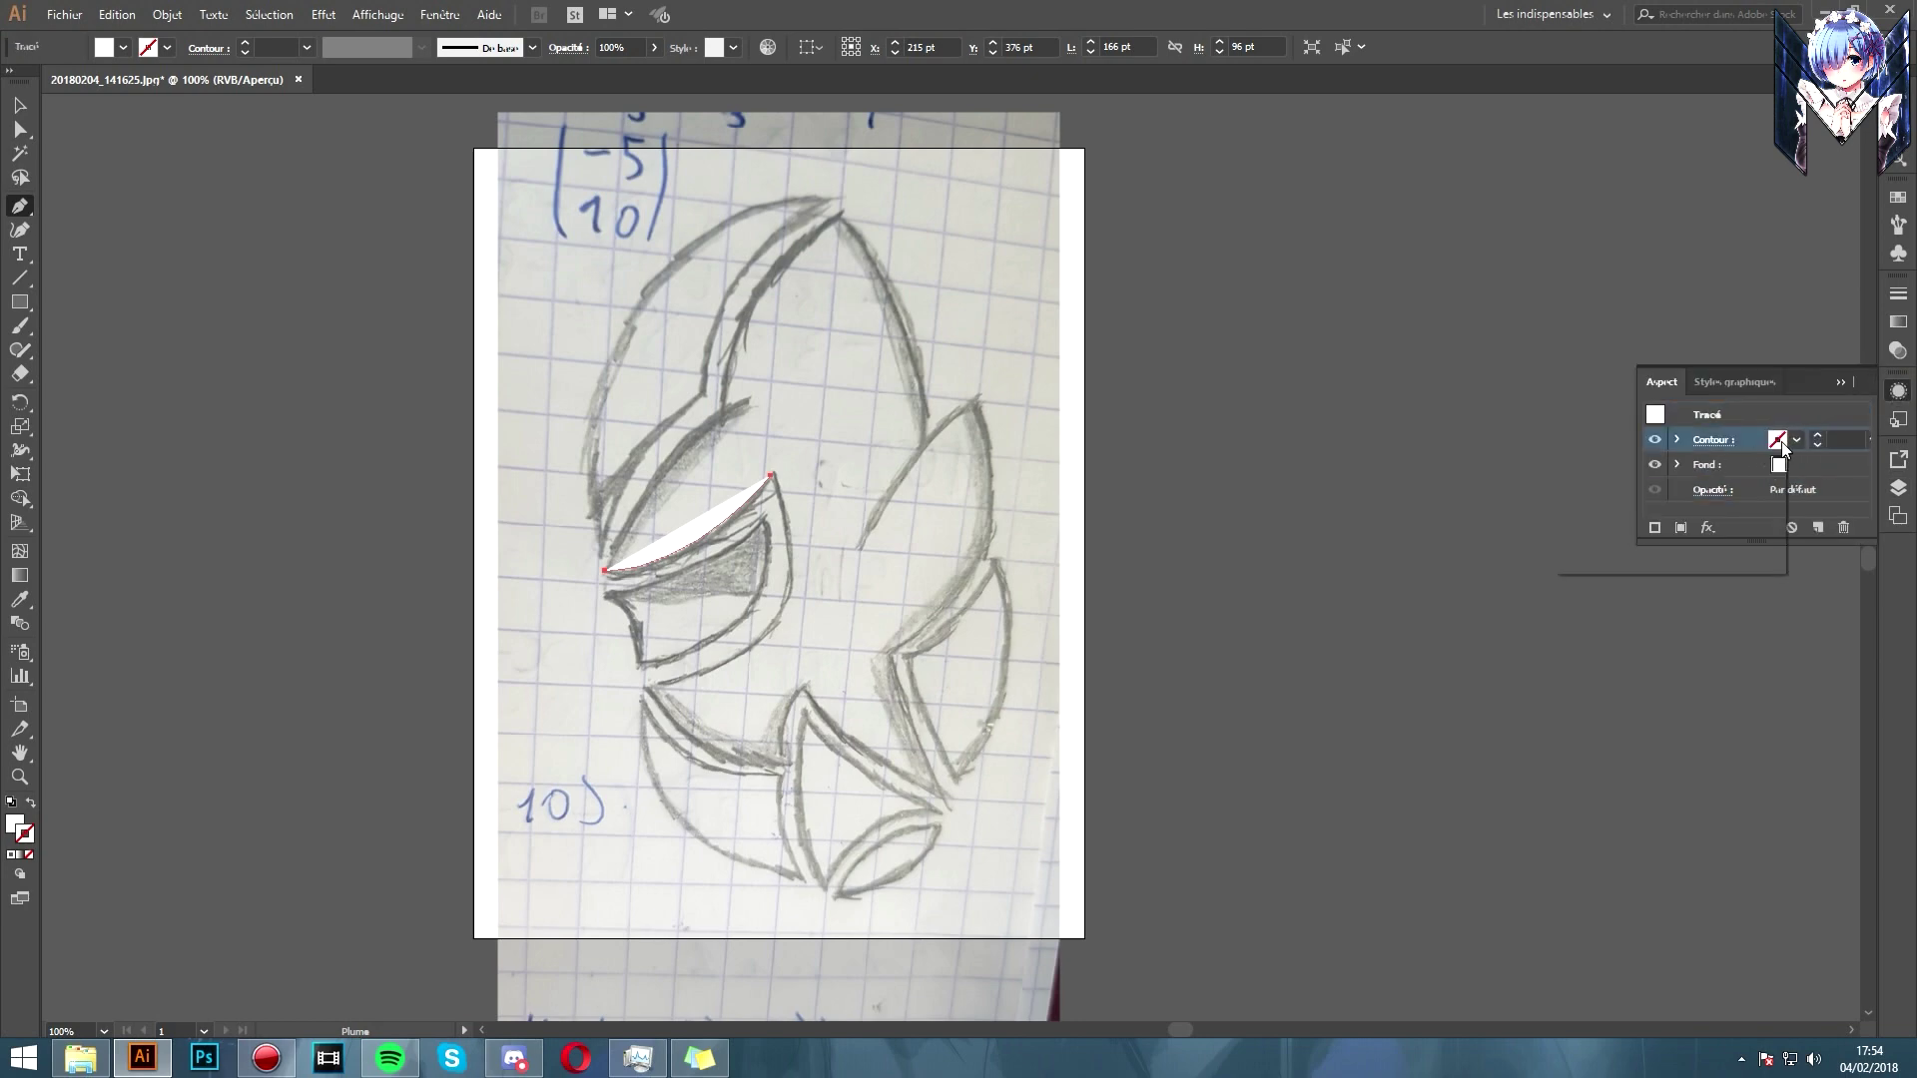
left_click(1578, 471)
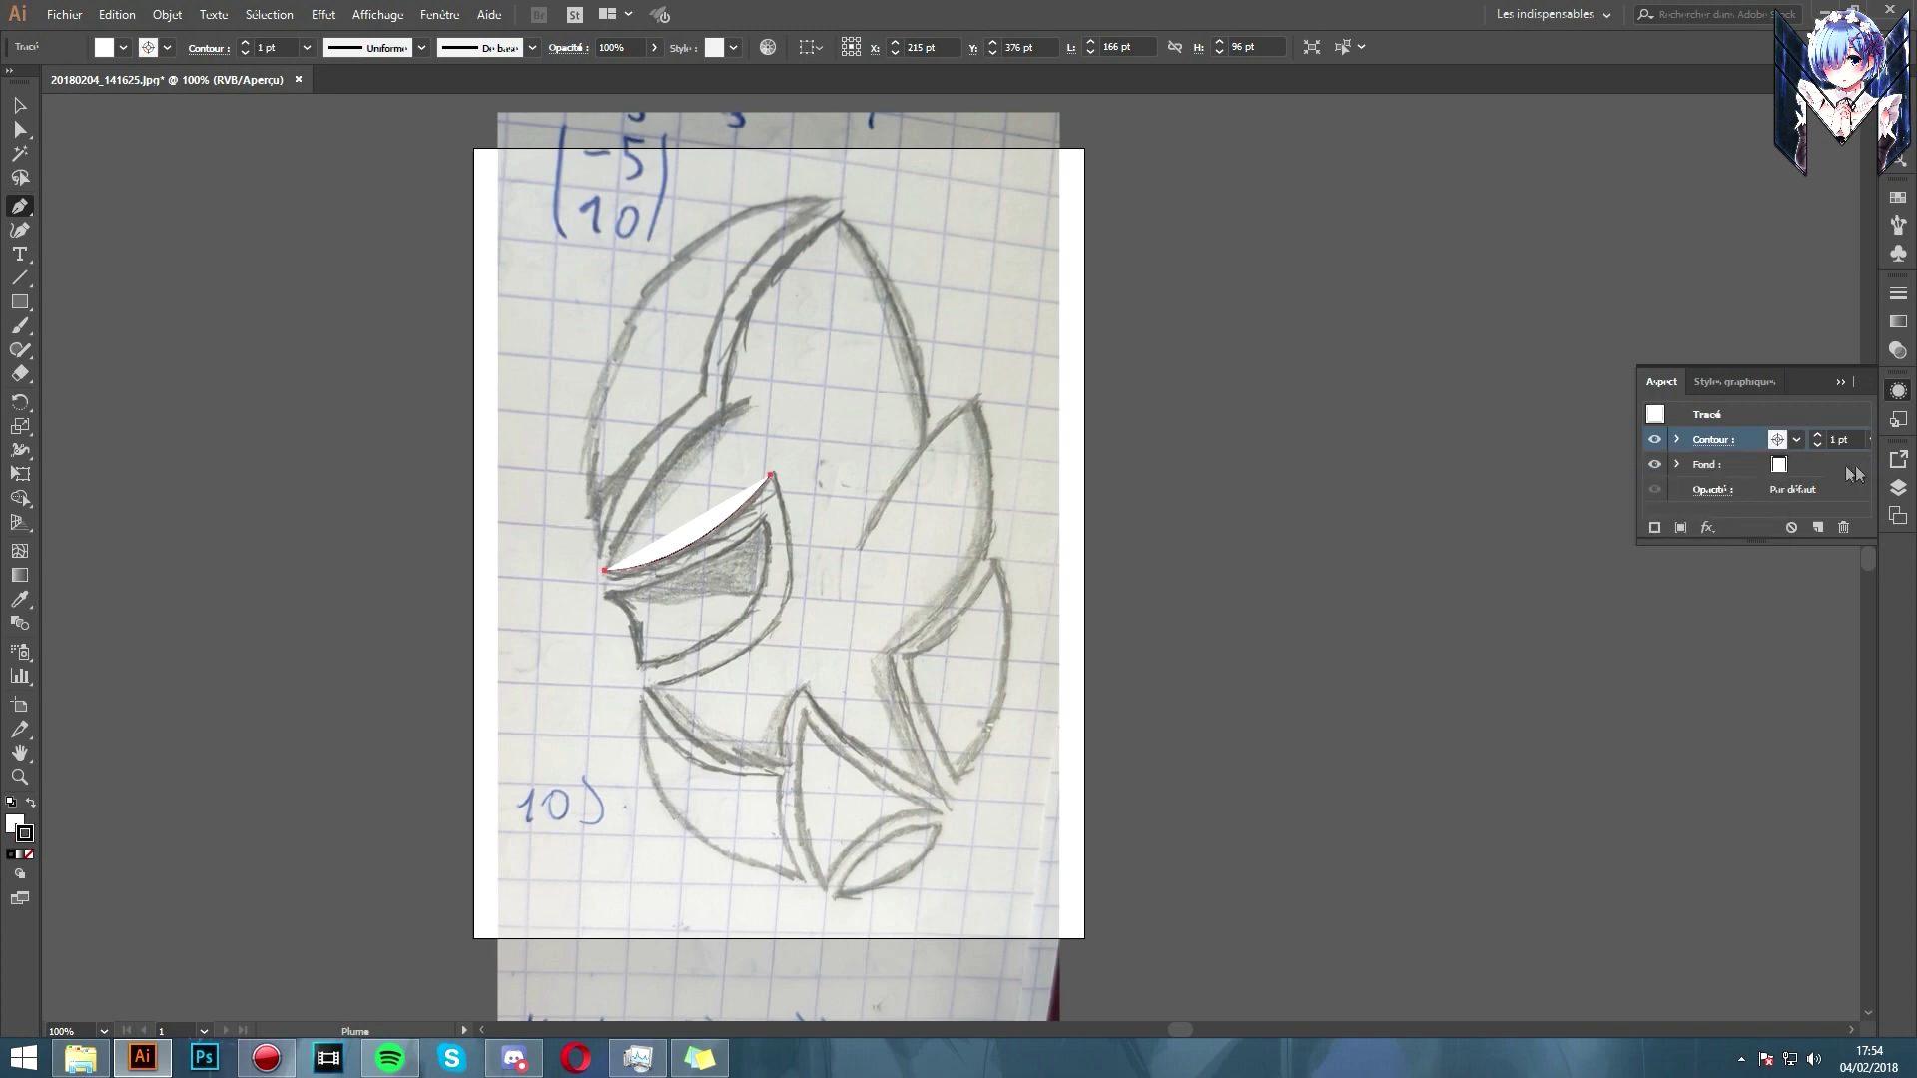
left_click(1785, 468)
left_click(1578, 497)
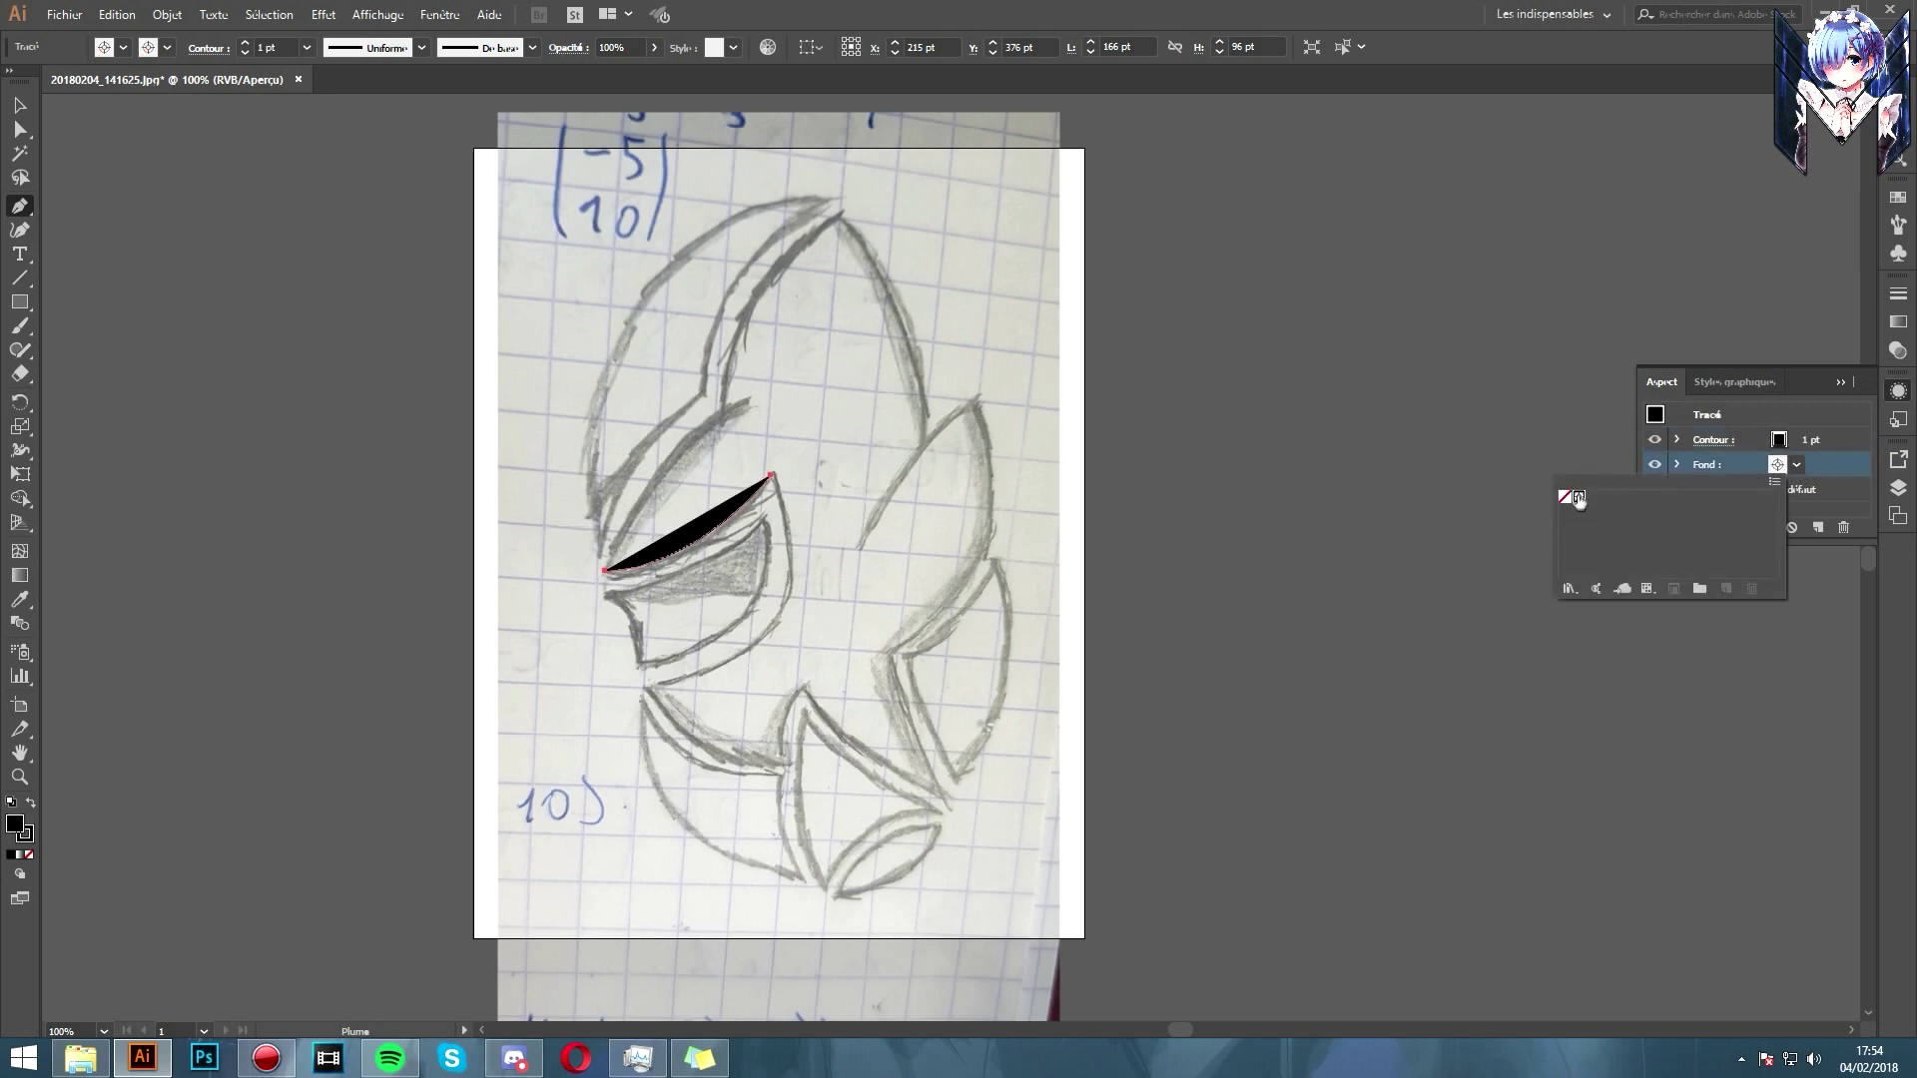
left_click(1564, 496)
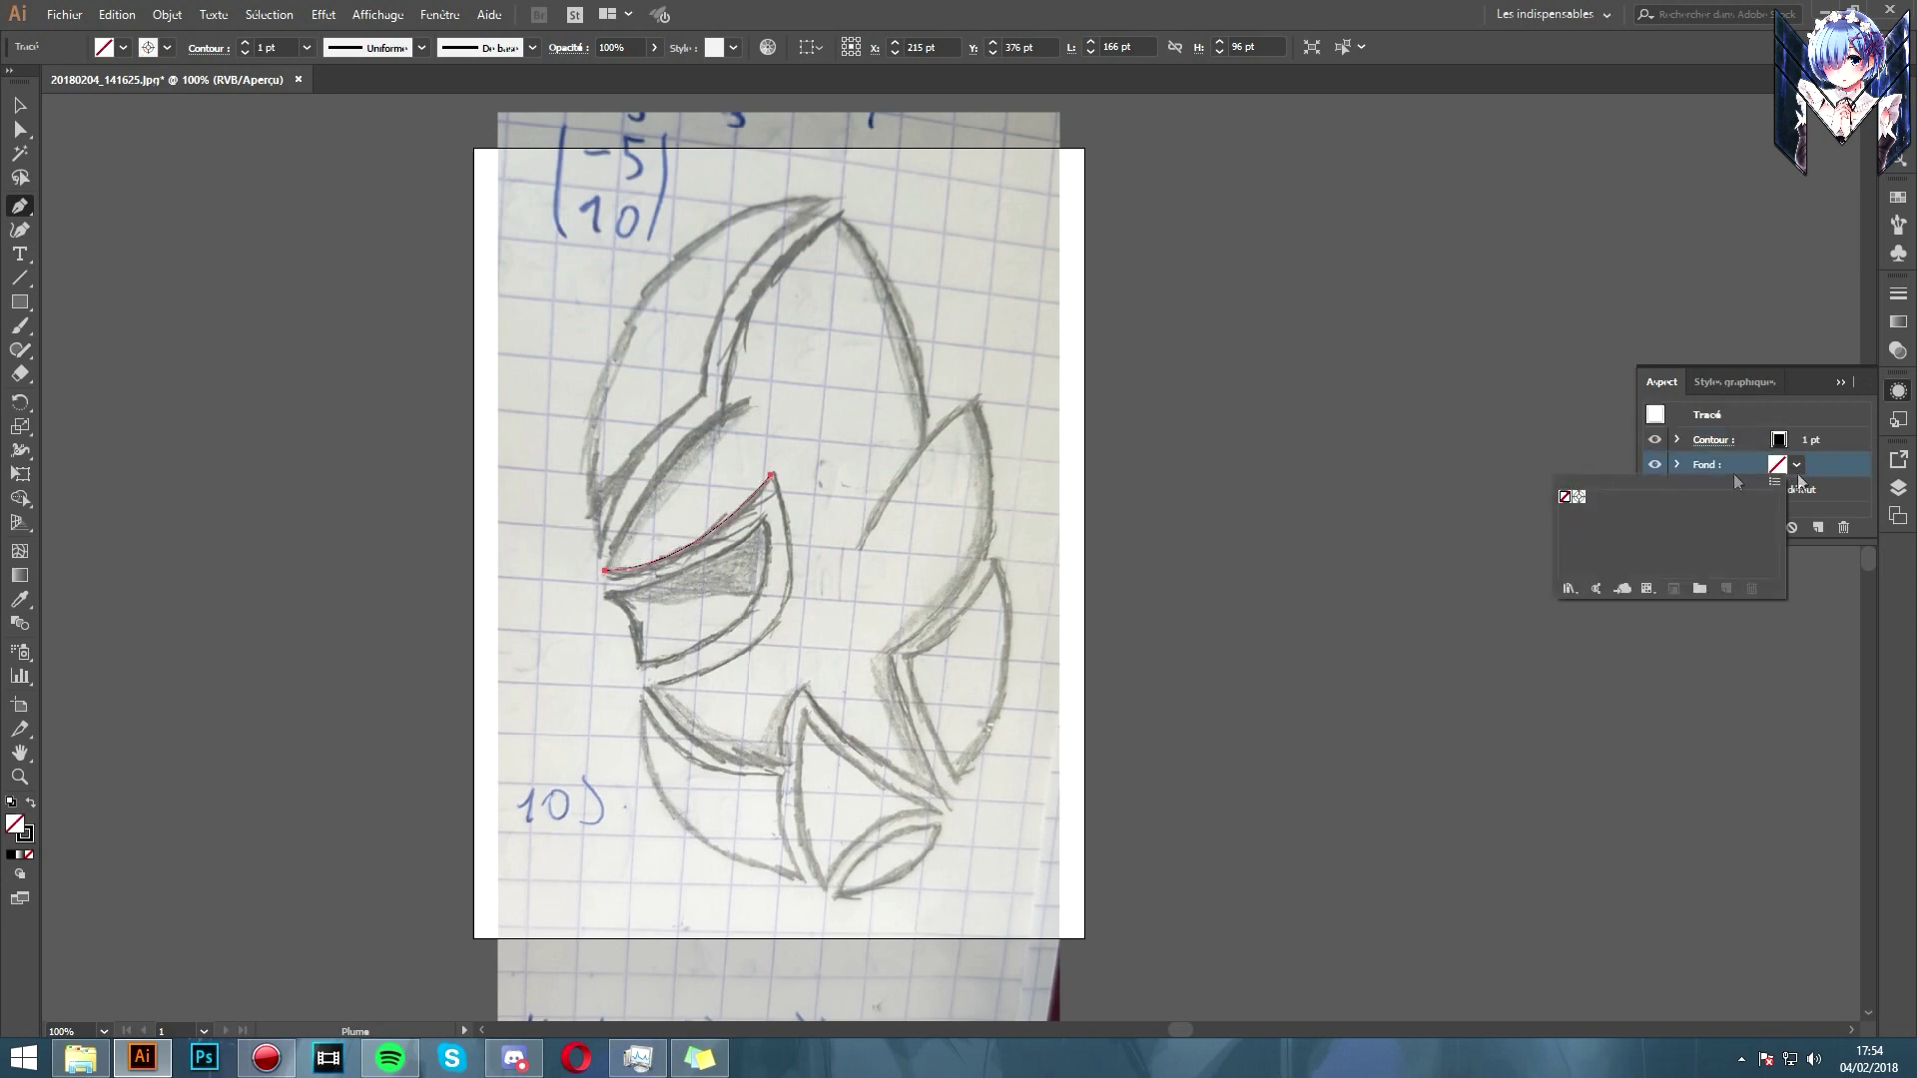
left_click(1899, 486)
left_click(1846, 482)
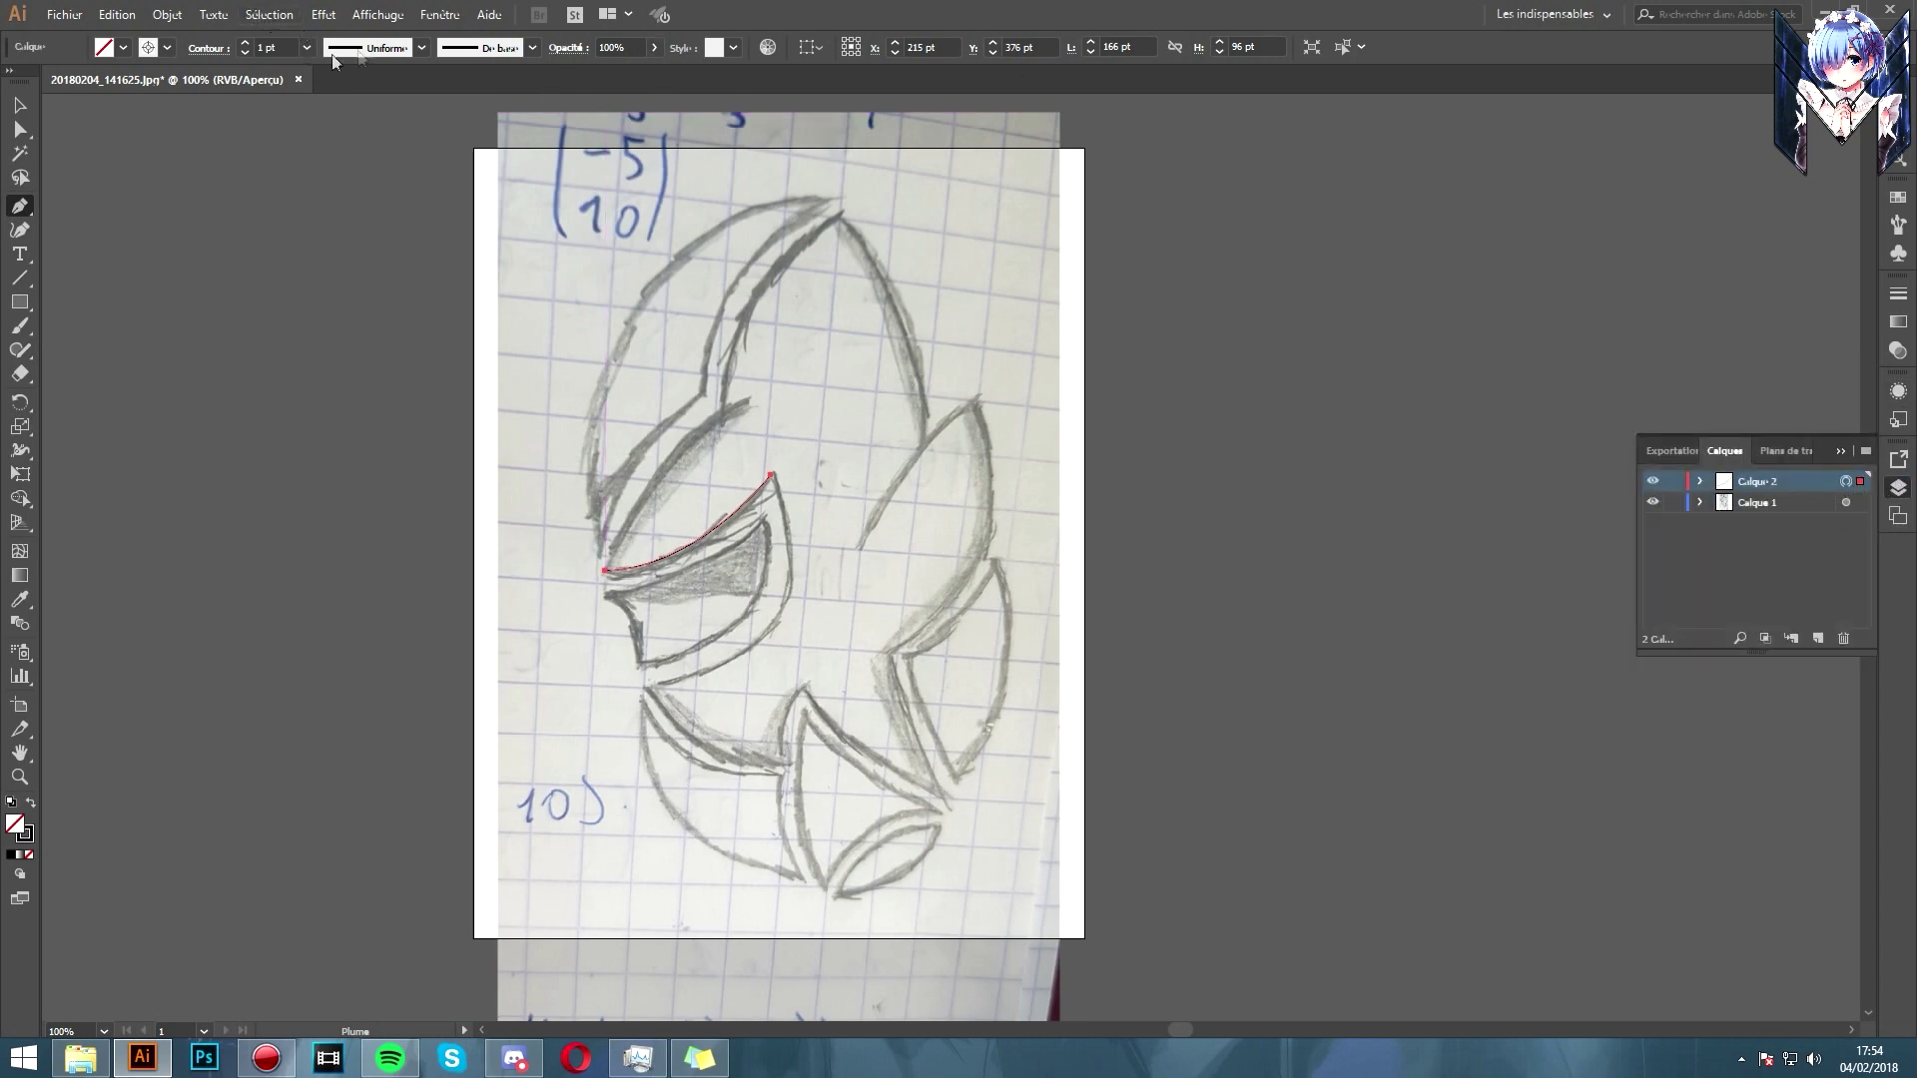
left_click(245, 43)
Step: Extend the outline from the visor's end up along the helmet edge to its top point
left_click(606, 572)
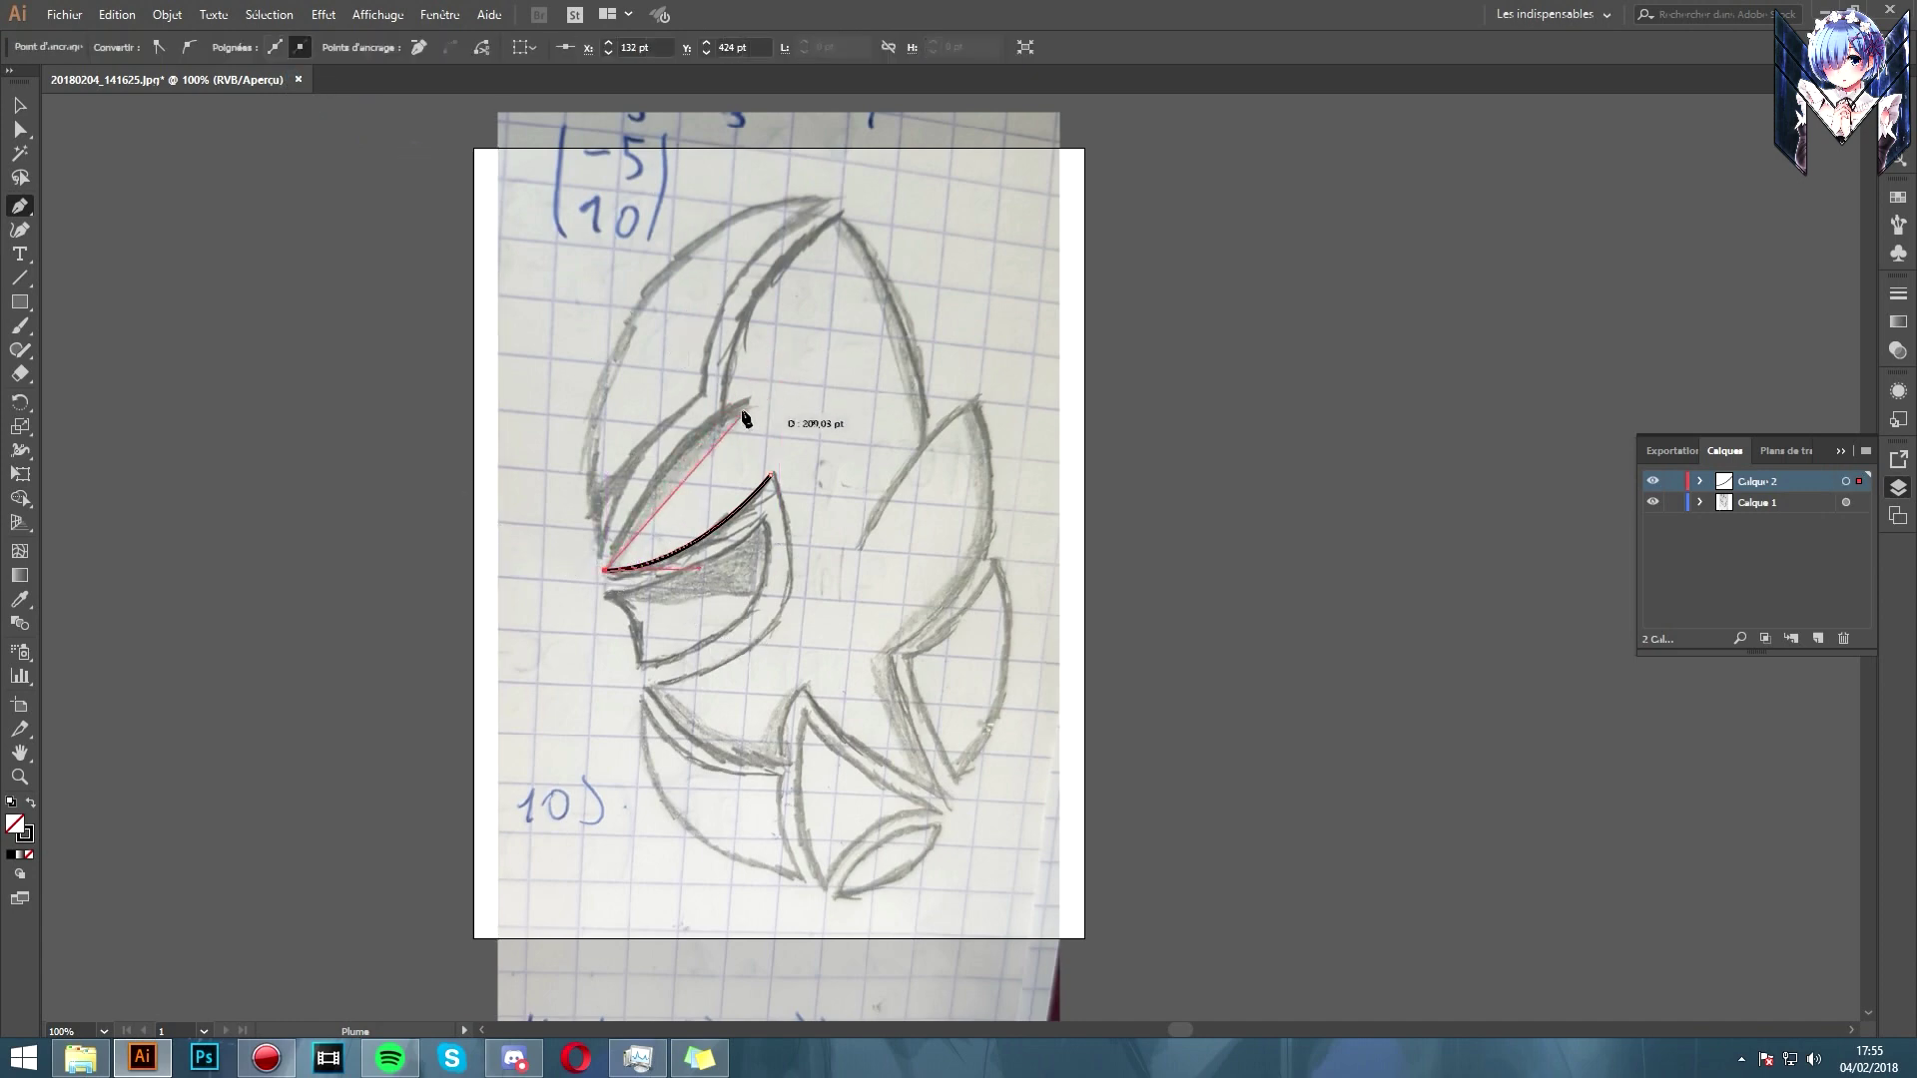
left_click_drag(749, 401, 830, 377)
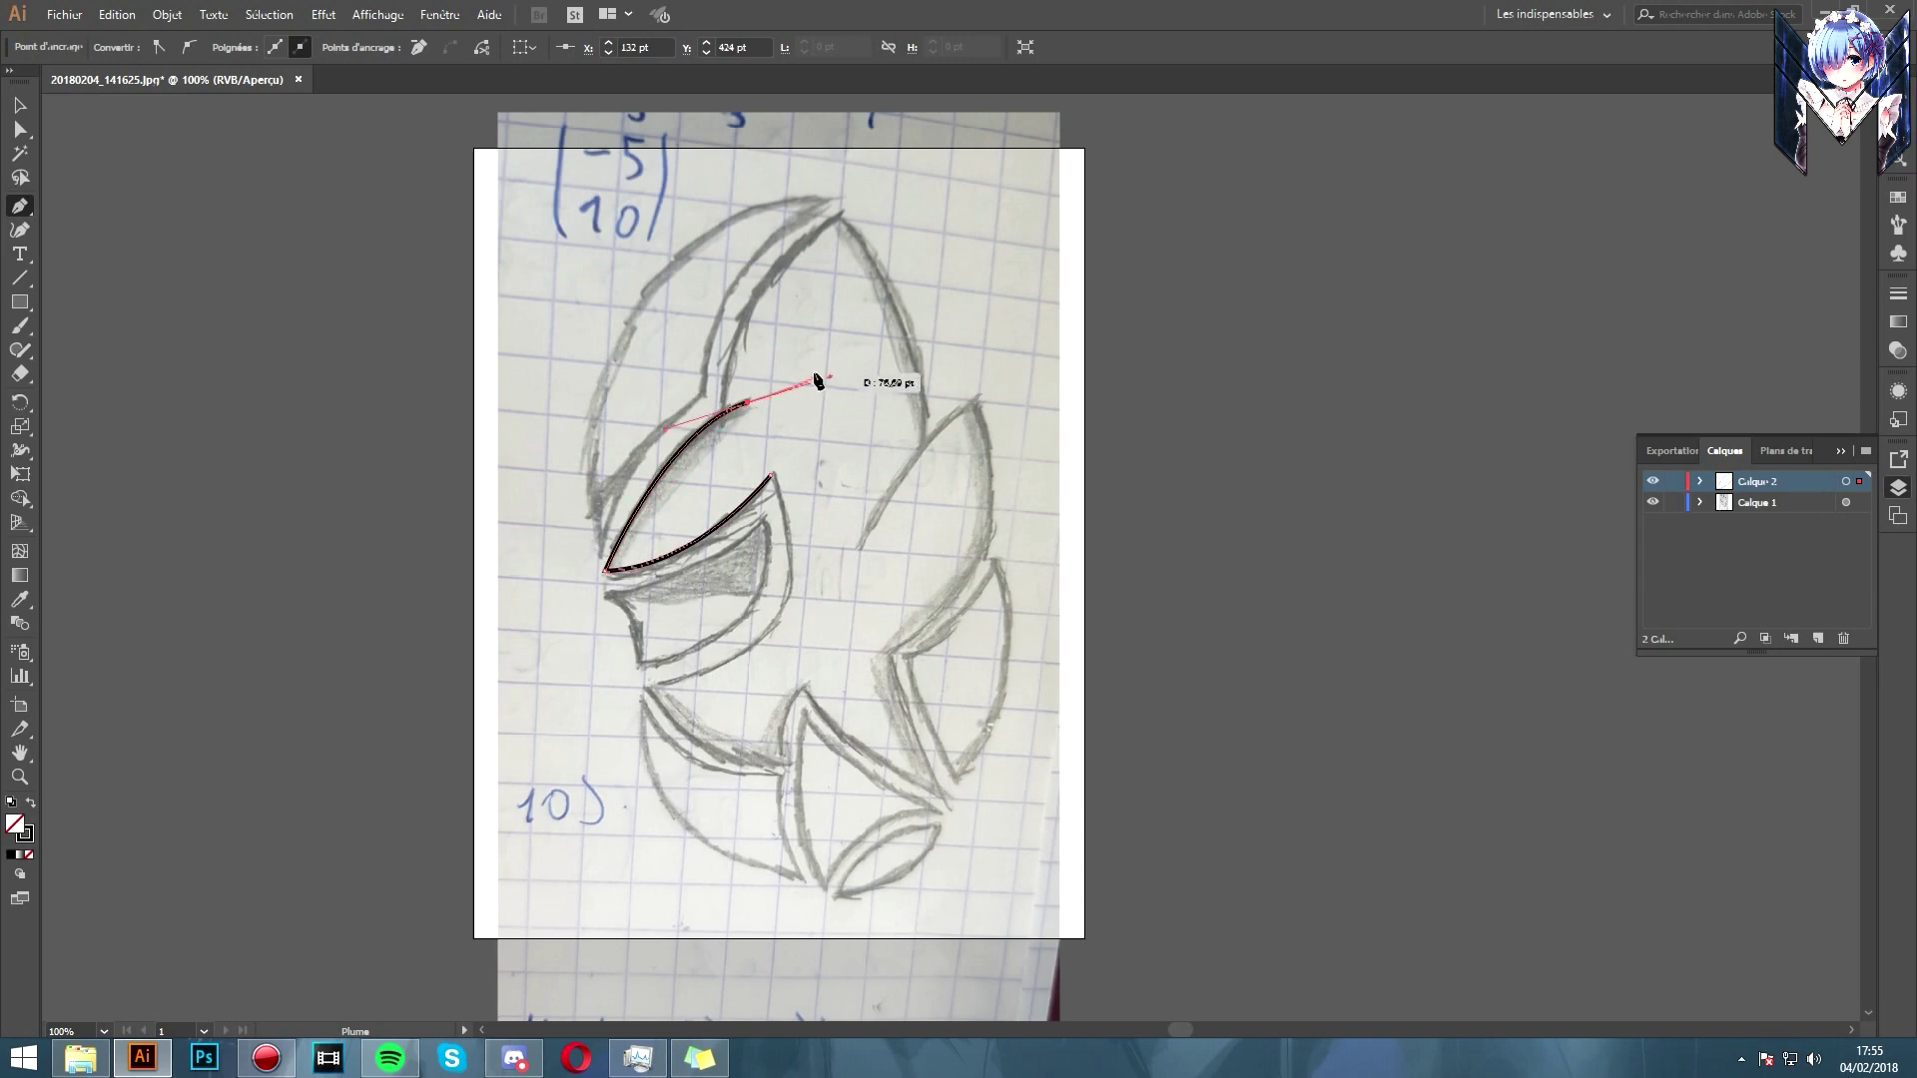
left_click(839, 215)
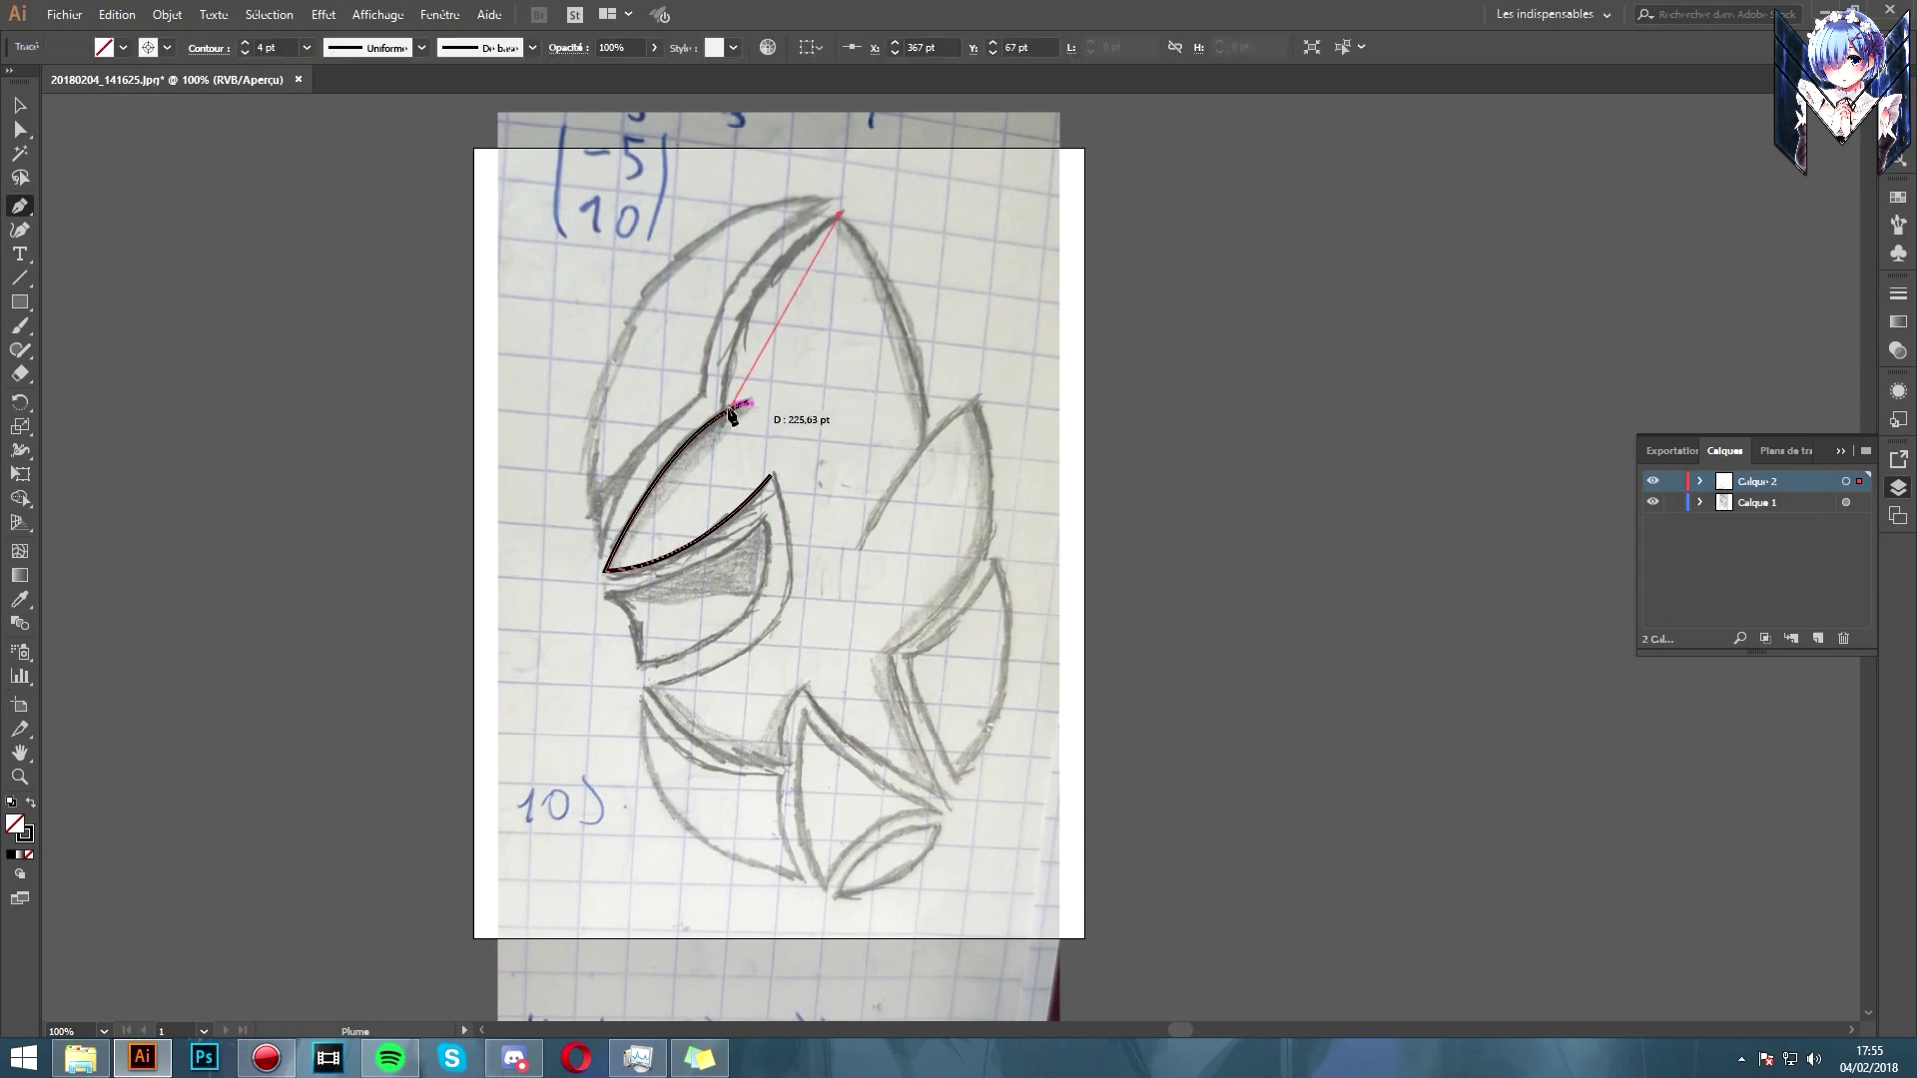
left_click_drag(726, 412, 727, 537)
mouse_move(840, 214)
left_mouse_down()
mouse_move(920, 414)
mouse_move(908, 566)
left_mouse_up()
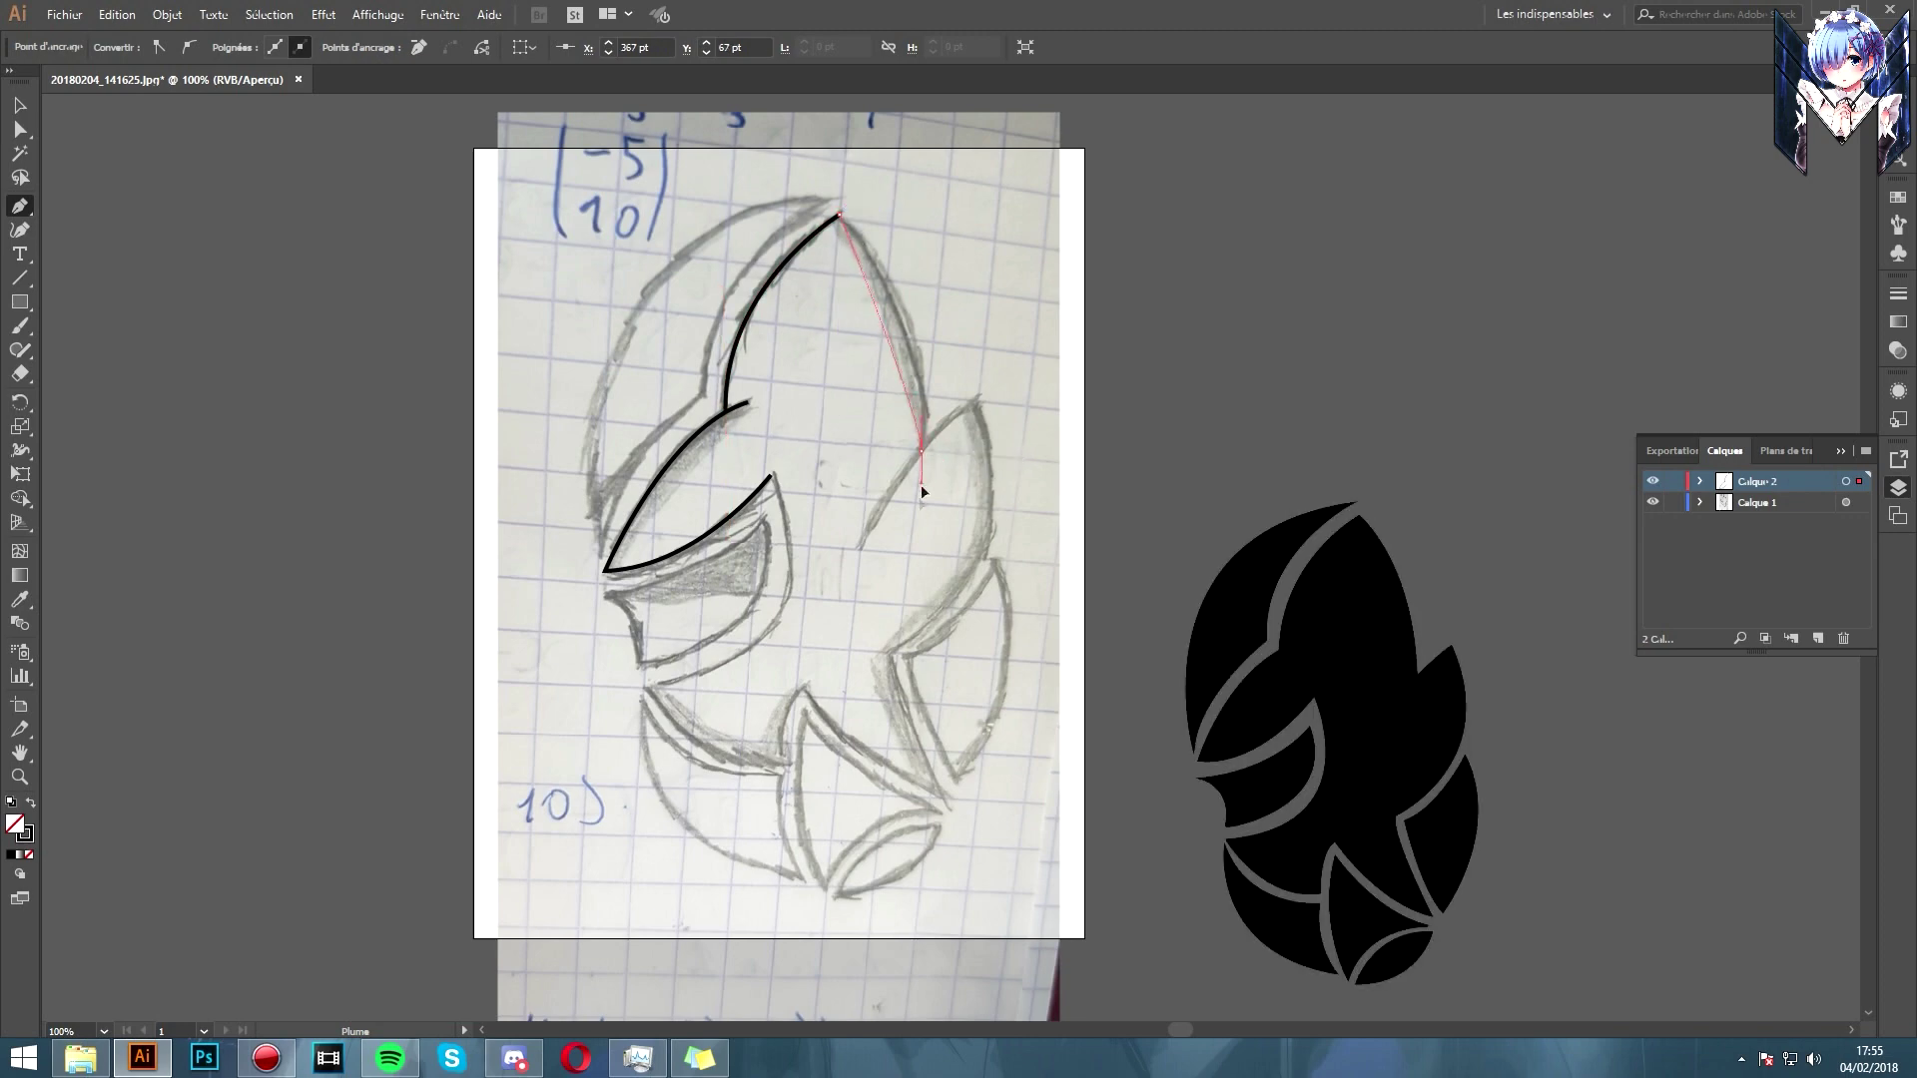
Step: Trace the right crest from its sharp tip down its right edge to the lower spike tip
left_click(855, 547)
left_click_drag(977, 403, 1028, 386)
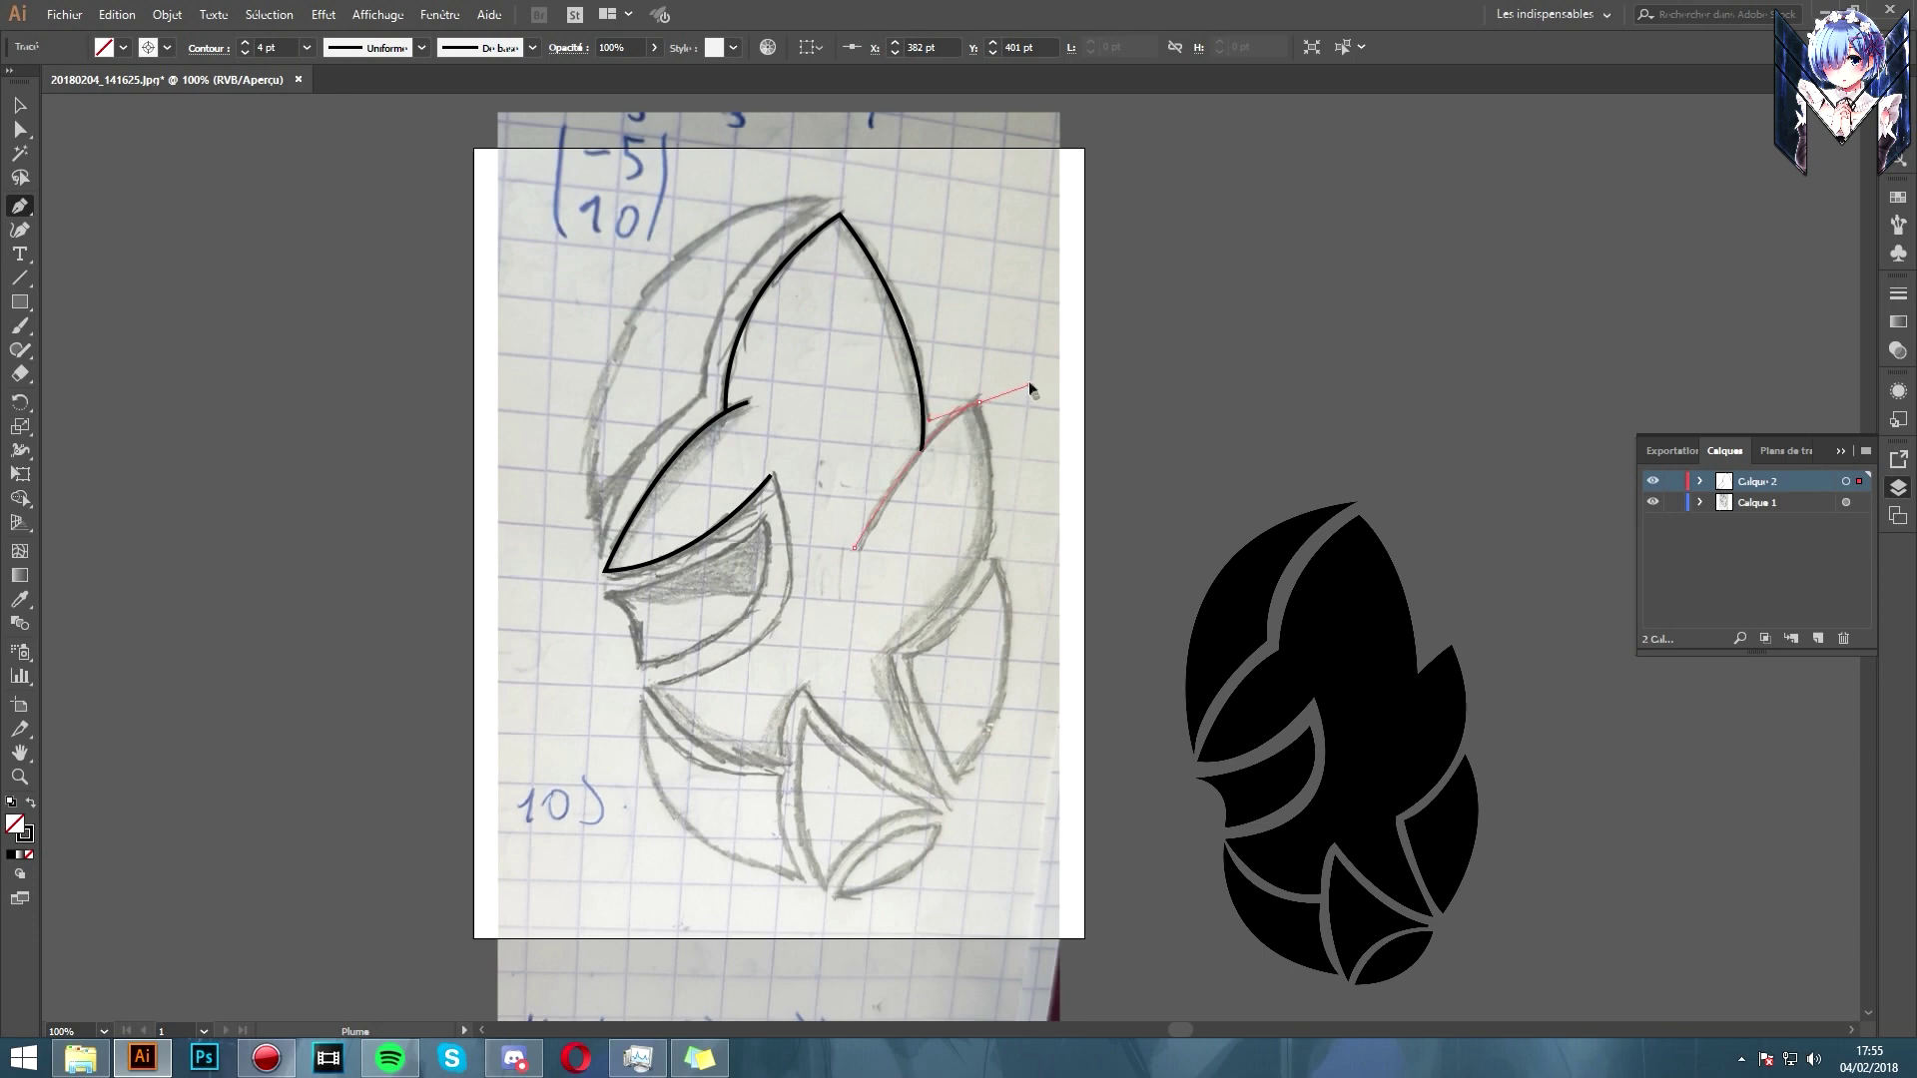
left_click(977, 404)
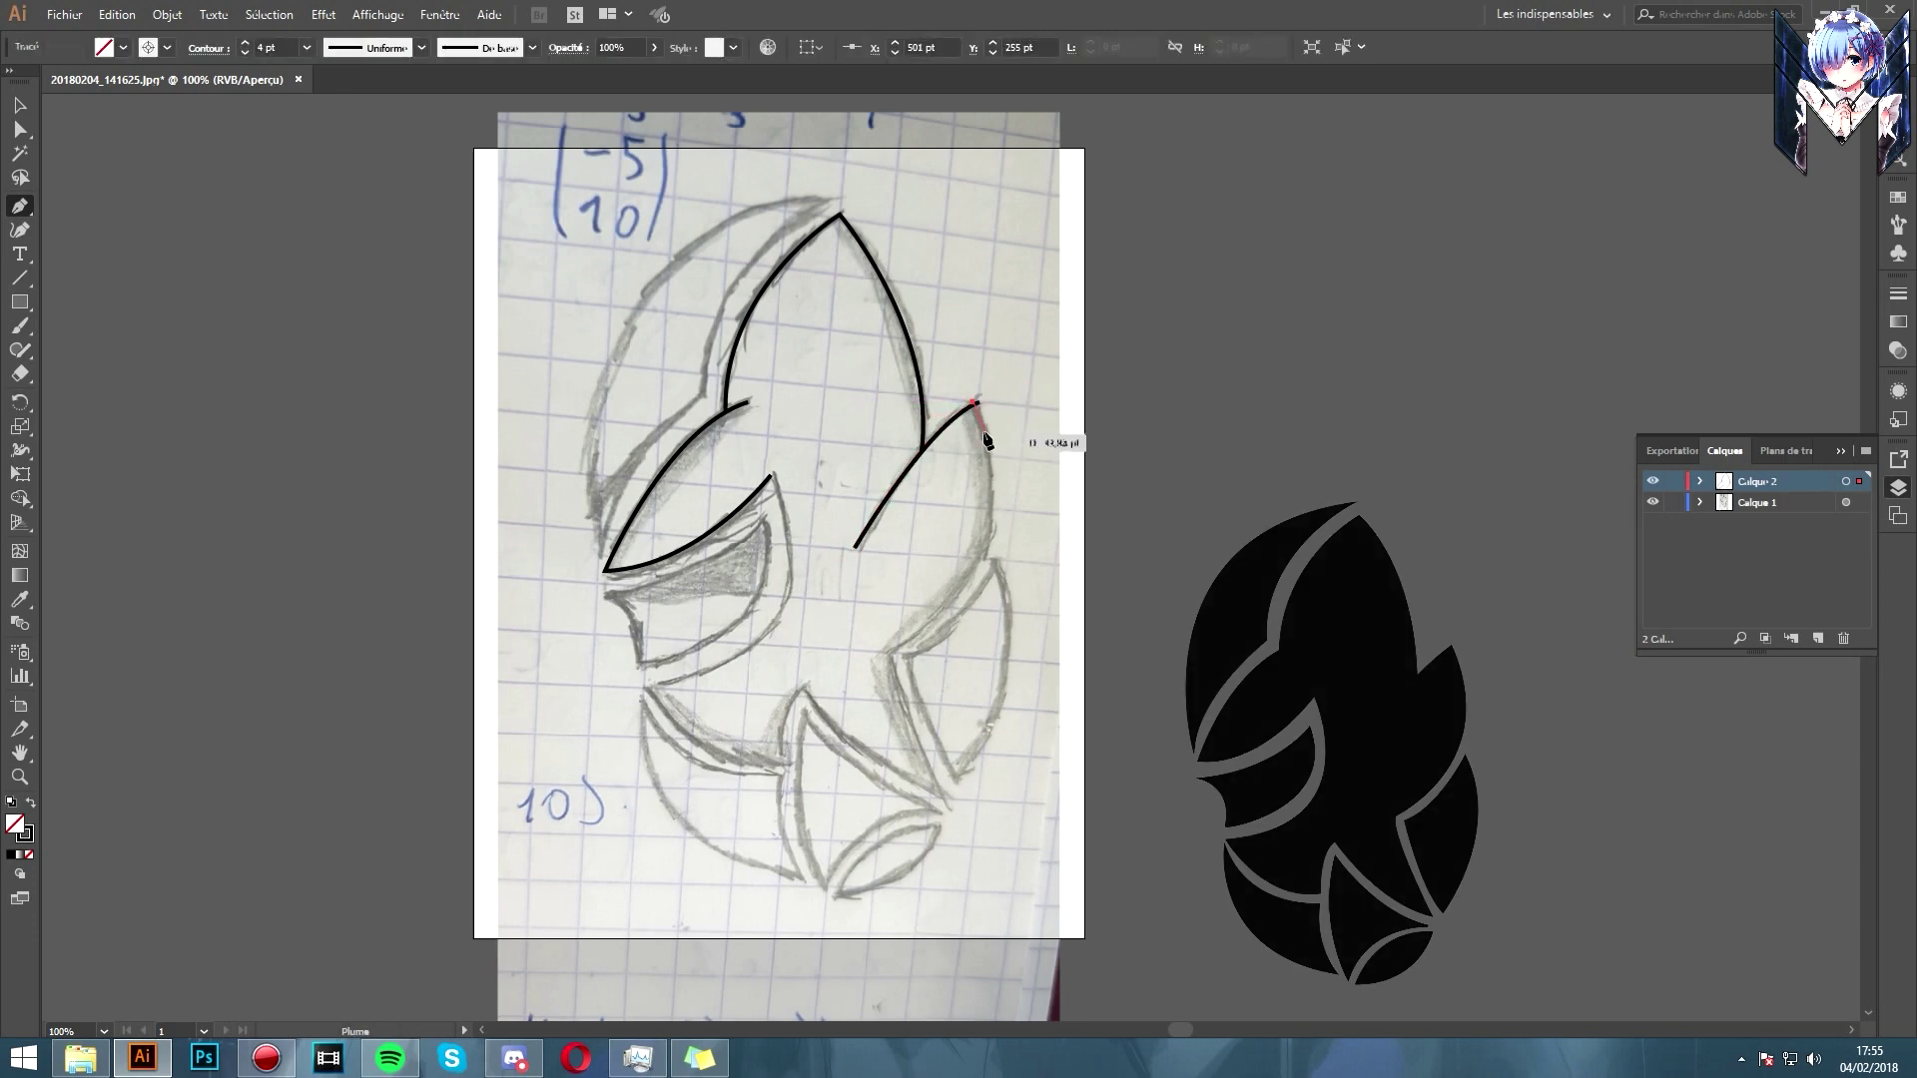
left_click(888, 651)
left_click_drag(888, 654, 731, 736)
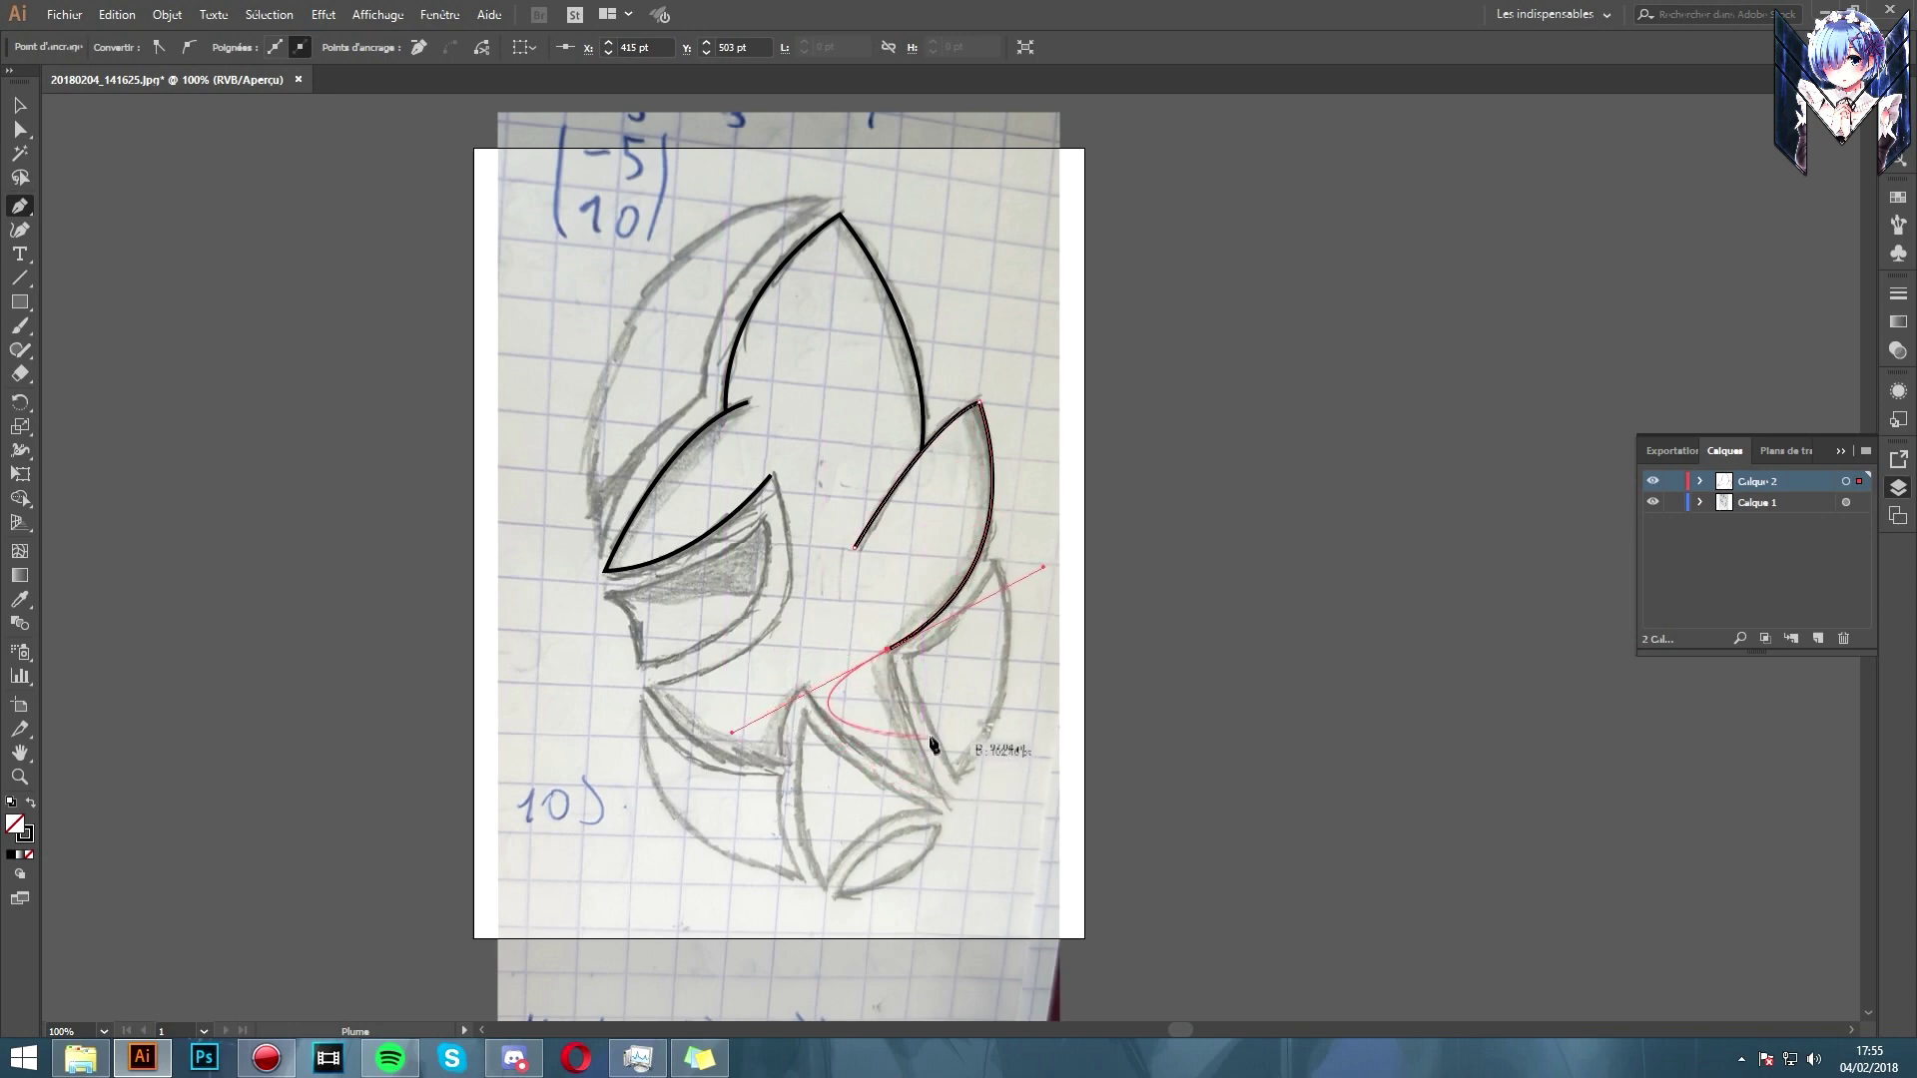
left_click(888, 651)
left_click(945, 800)
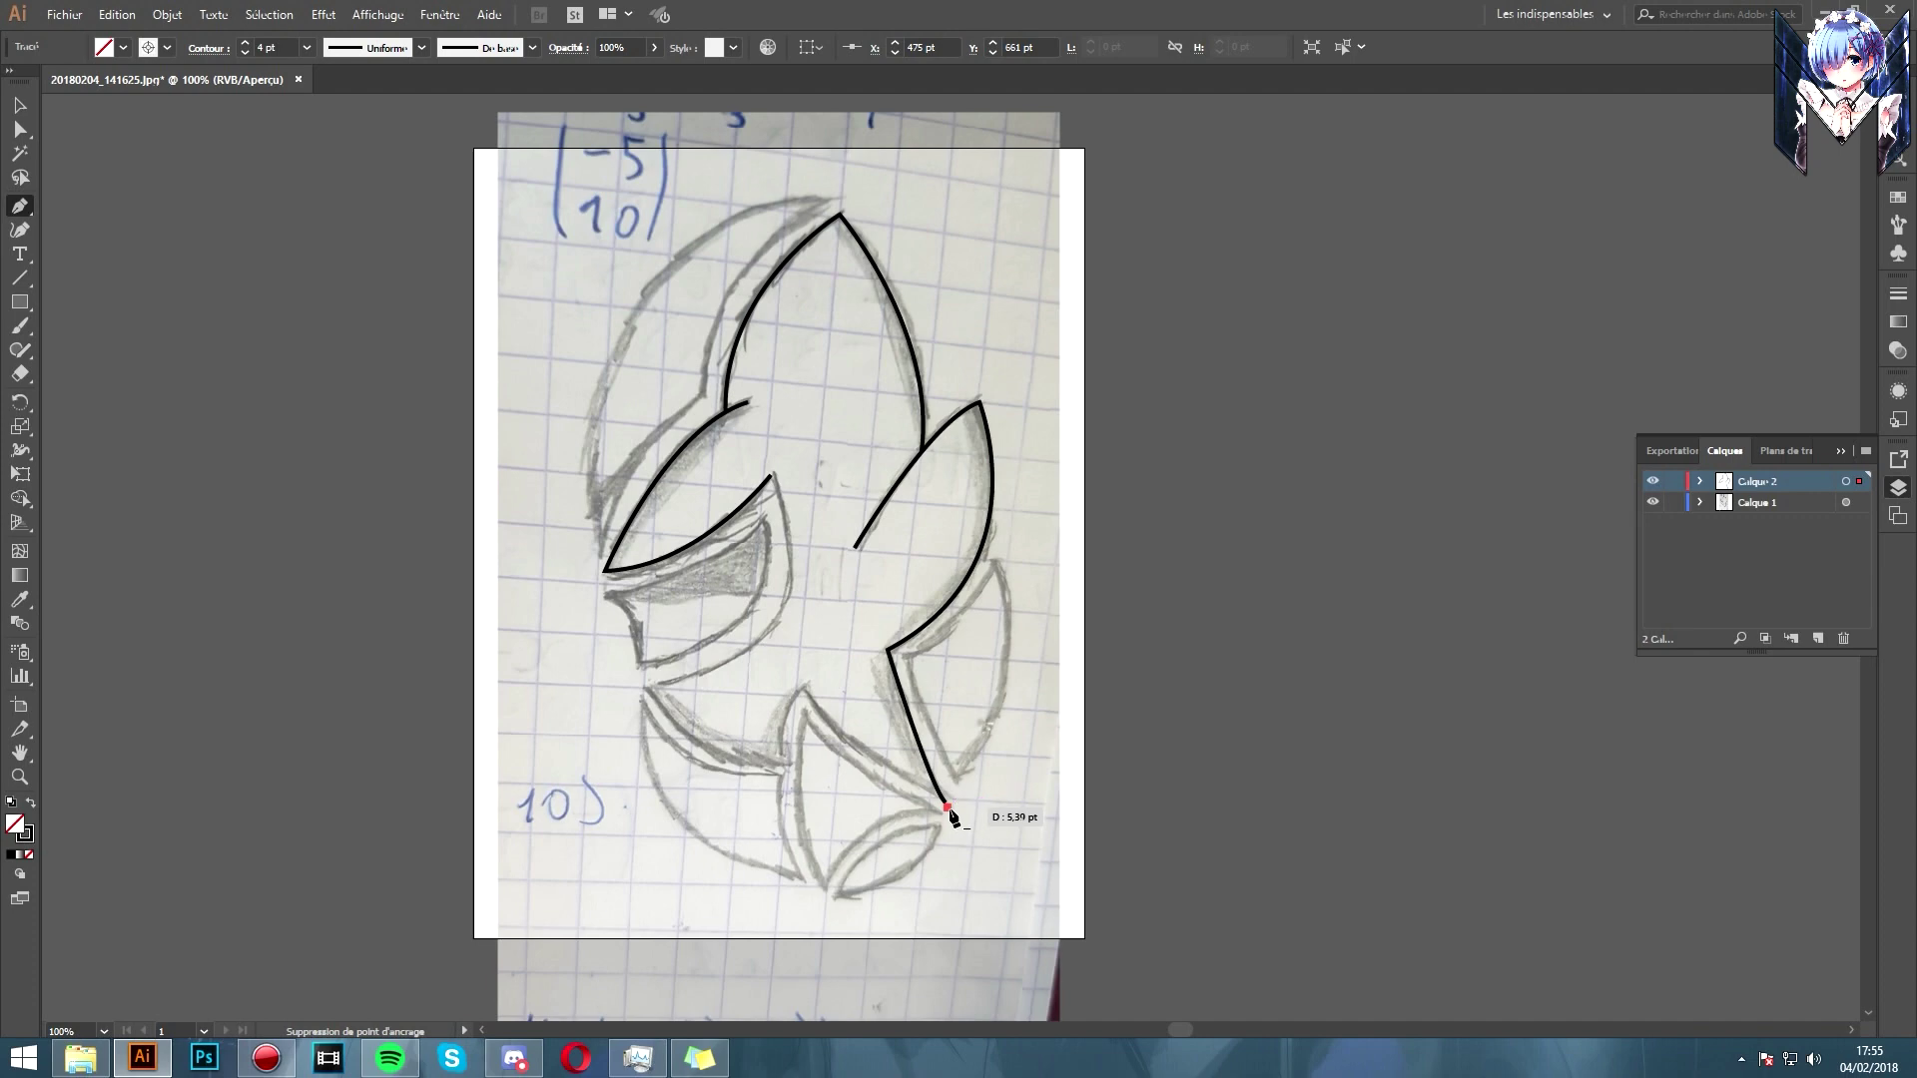
Step: Curve the outline around the lower spike to the left bulge and reshape the visor's inner tip
left_click_drag(802, 686, 805, 665)
key("super")
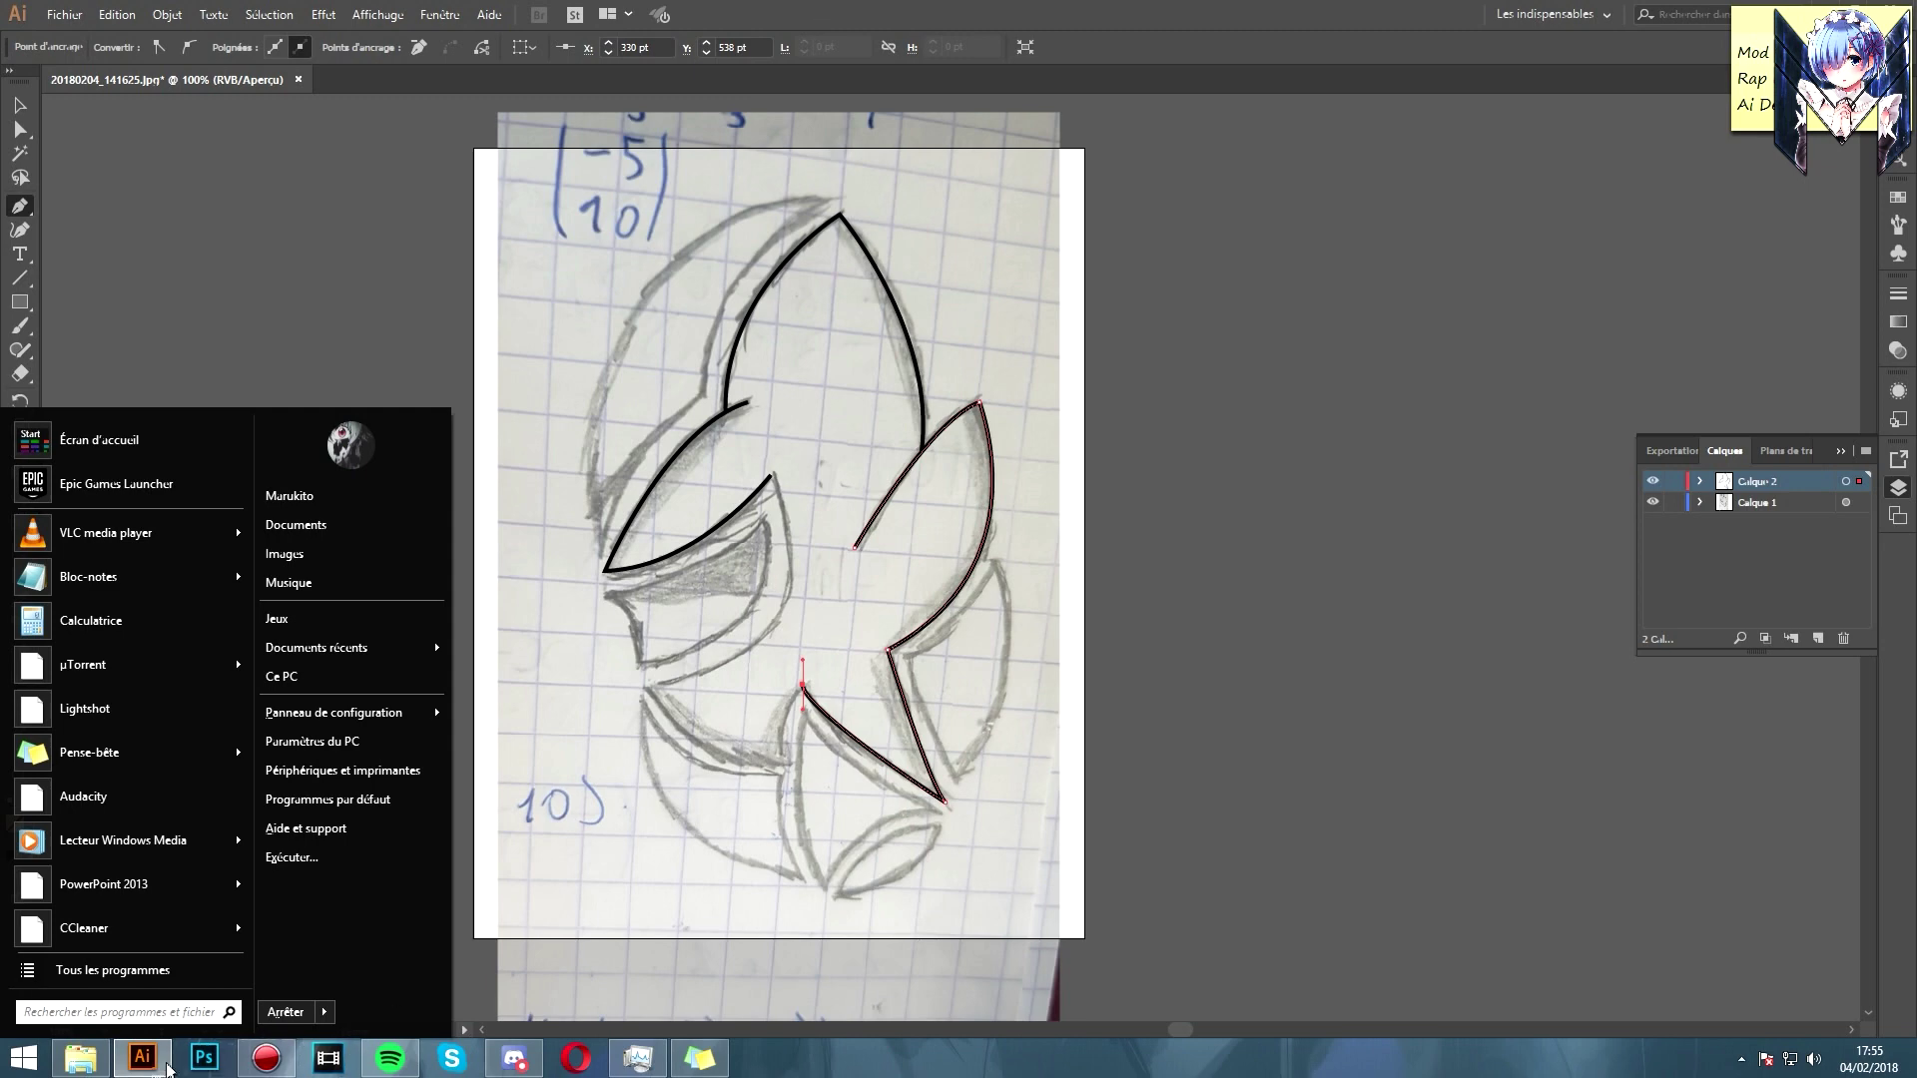
key("super")
left_click_drag(777, 765, 787, 793)
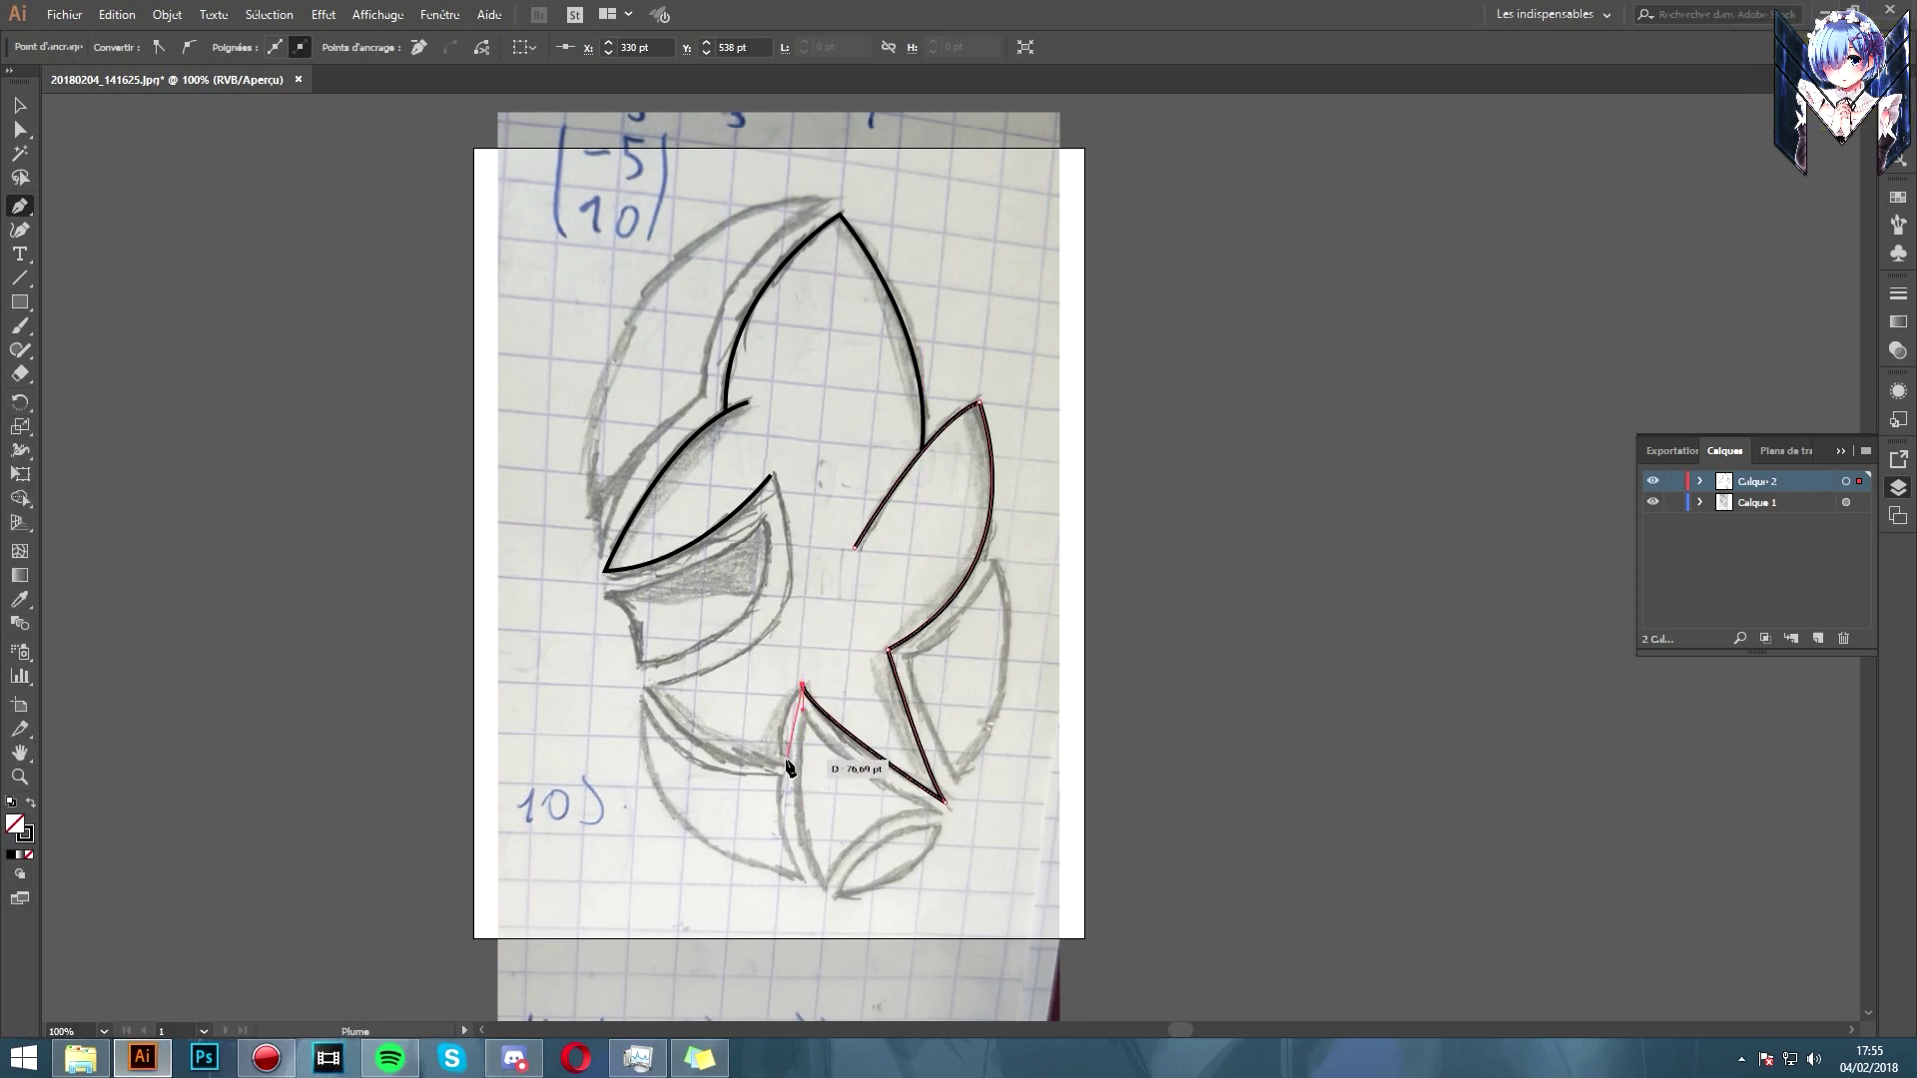
left_click_drag(647, 686, 621, 629)
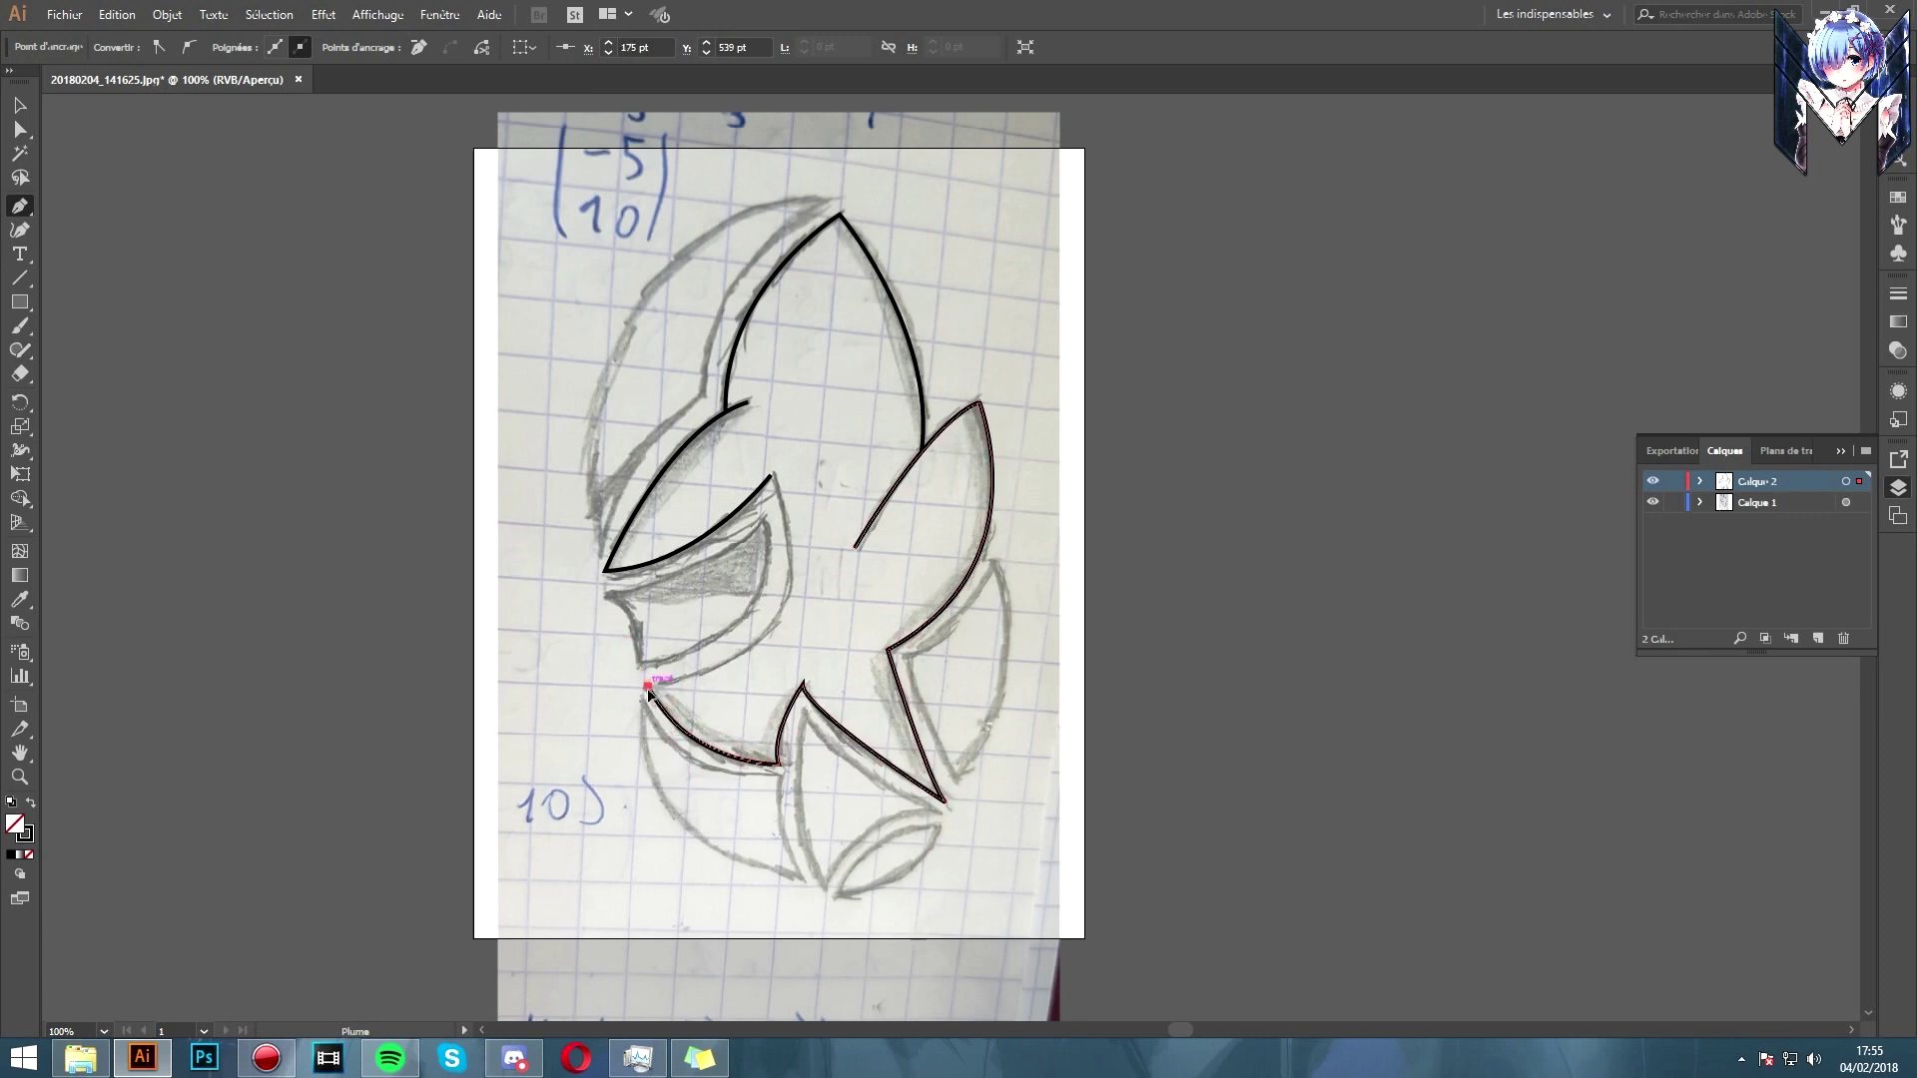
left_click_drag(778, 481, 685, 277)
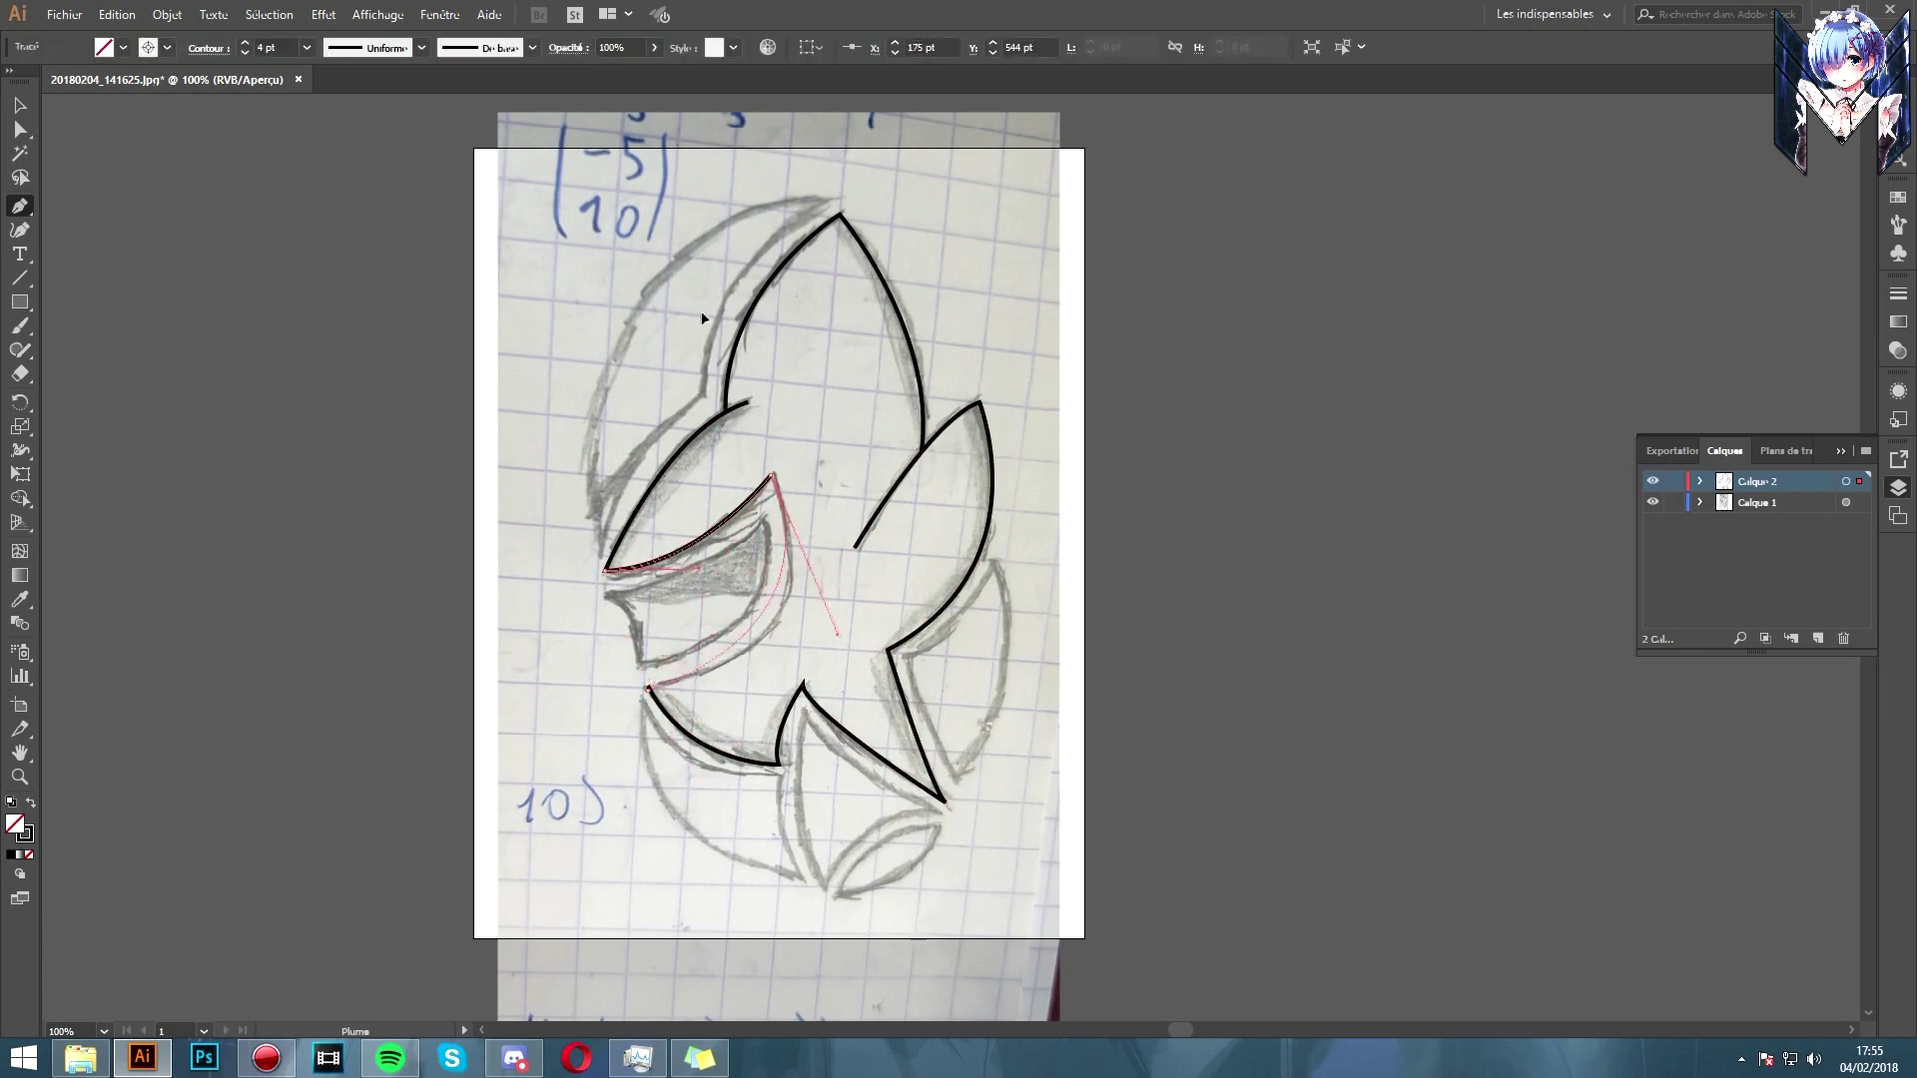
left_click_drag(684, 278, 685, 278)
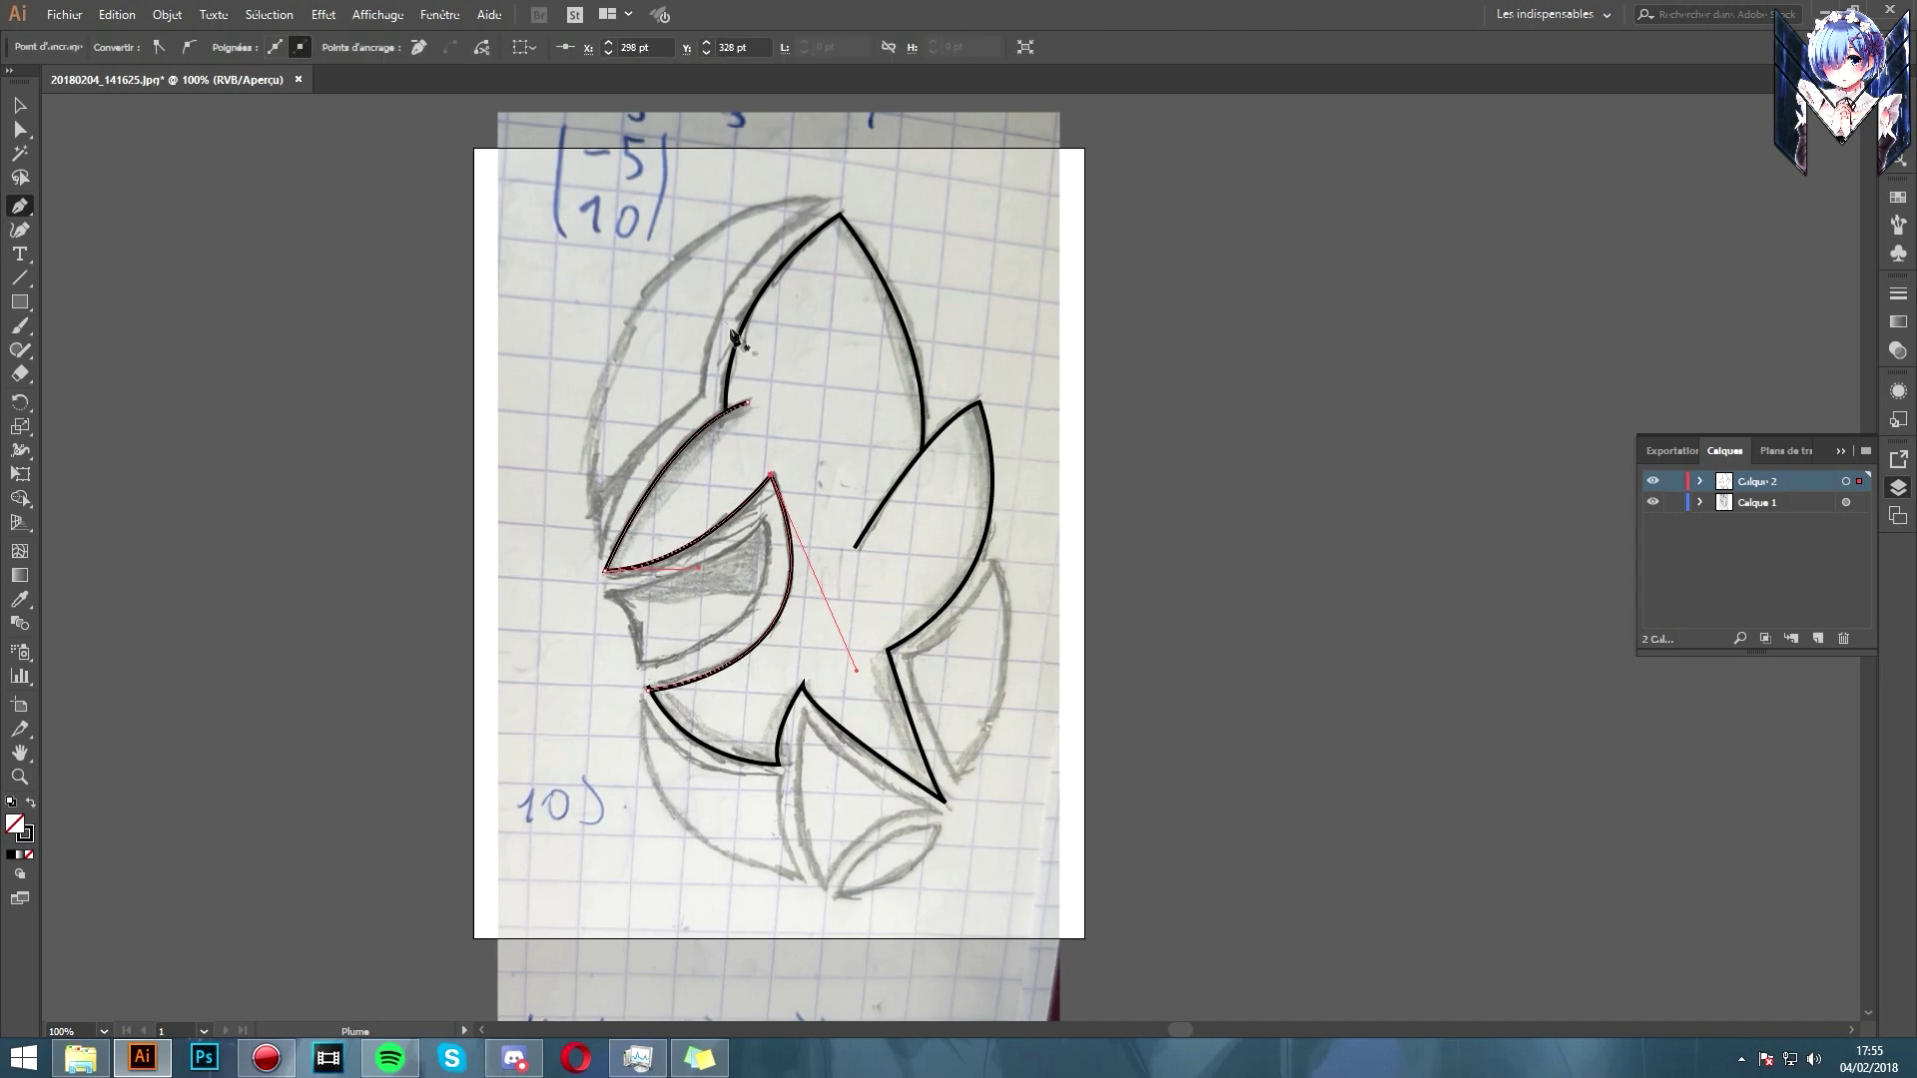
Step: Start a new outline along the visor's lower edge up to its inner tip
left_click(605, 595)
left_click_drag(640, 665, 640, 710)
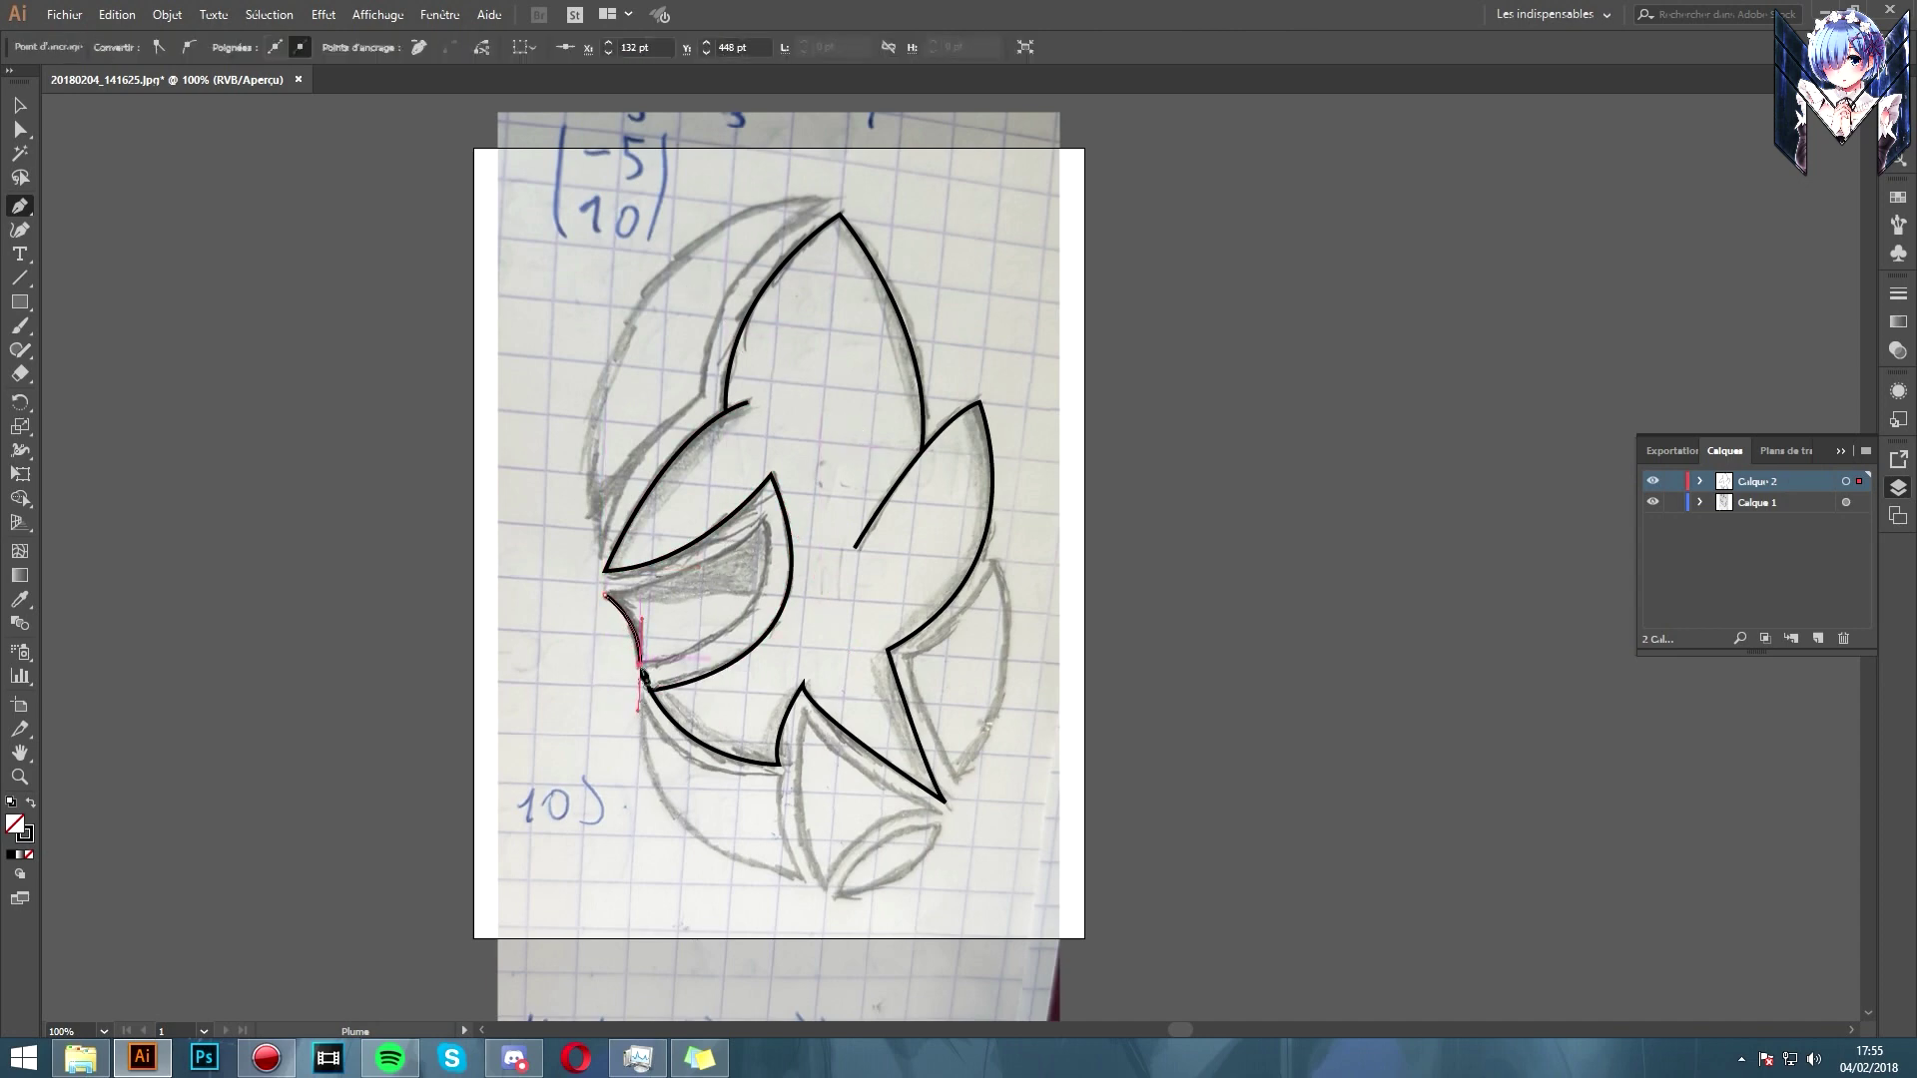
left_click_drag(763, 520, 749, 403)
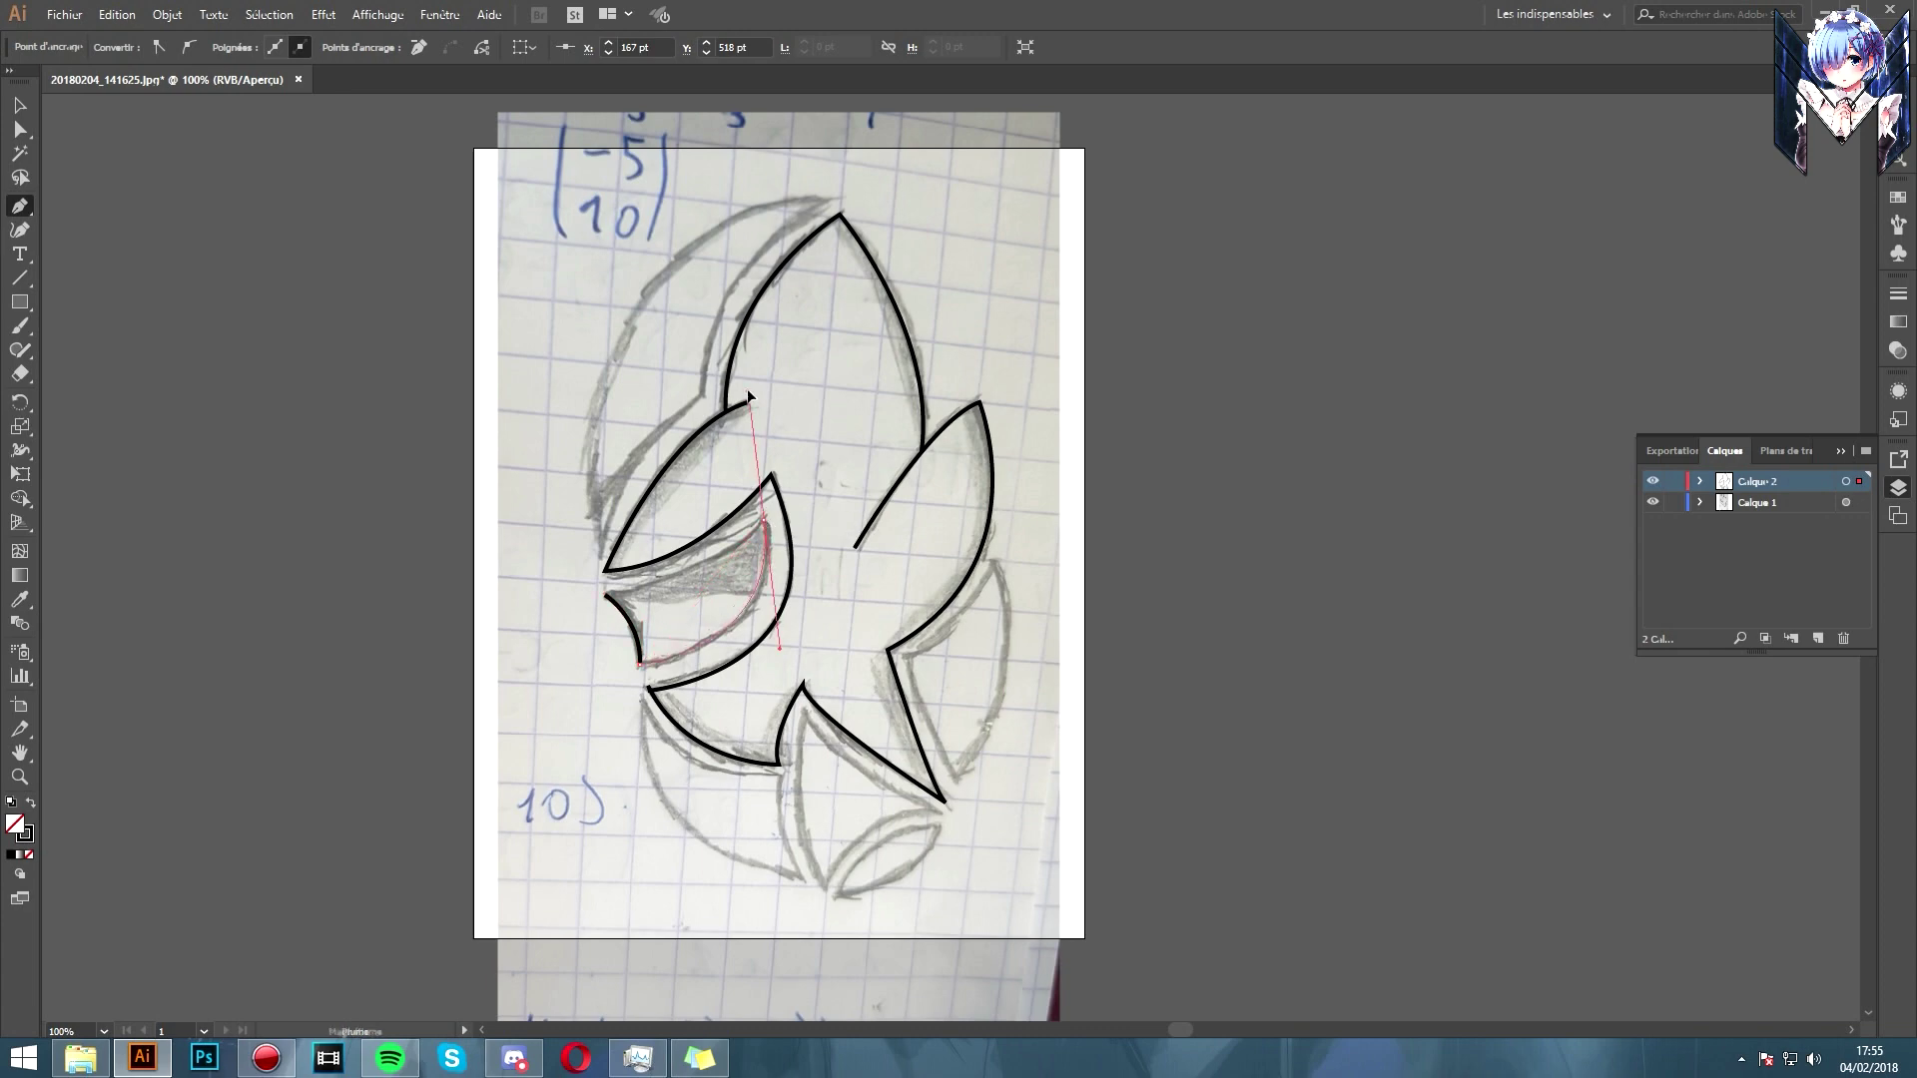